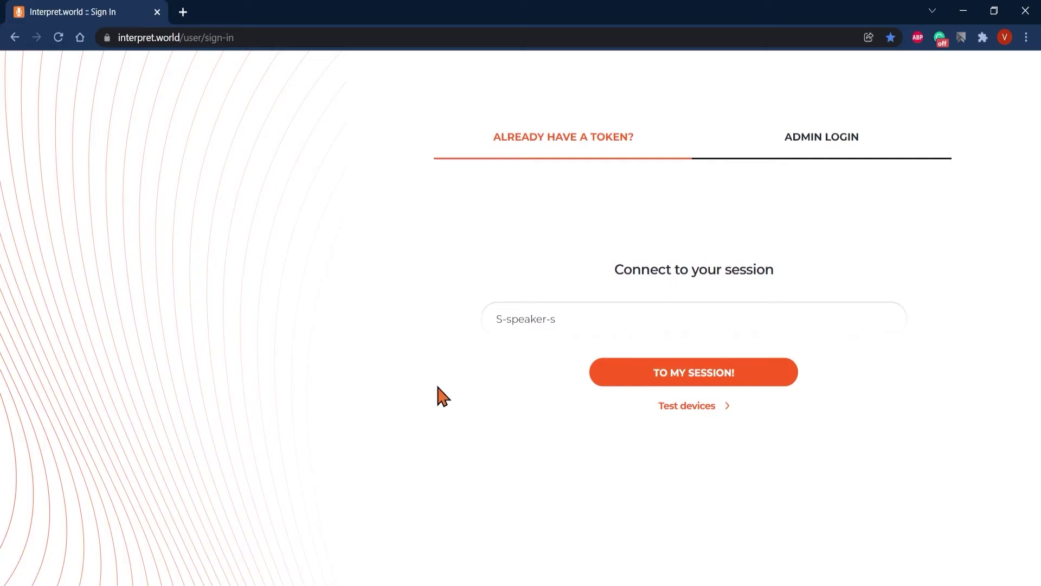
Step: Join the session with the prepared token and chat username, allow microphone and camera access, and dismiss the host notification
key(Return)
drag(551, 319, 486, 323)
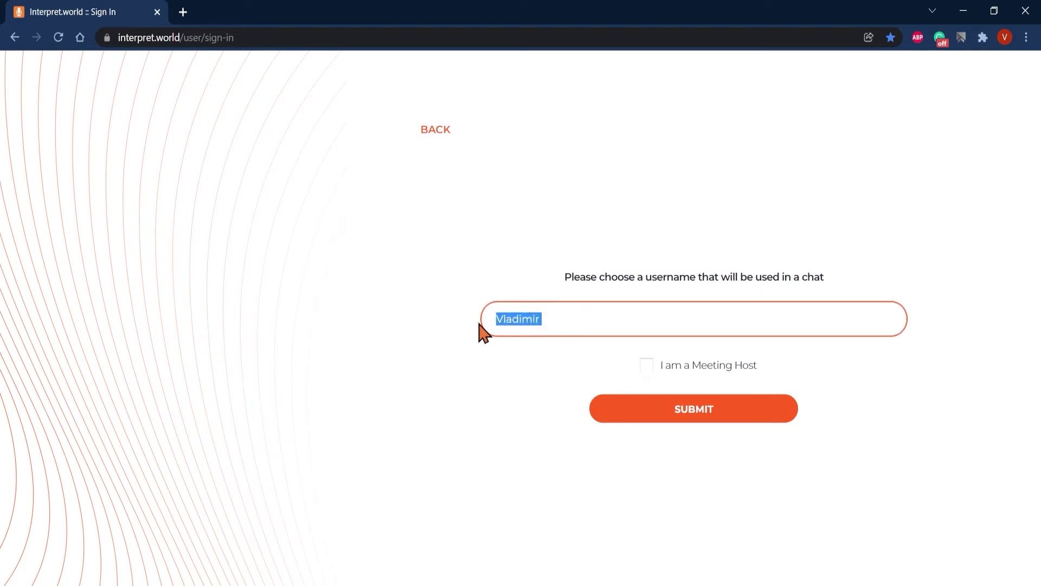
click(475, 331)
click(636, 412)
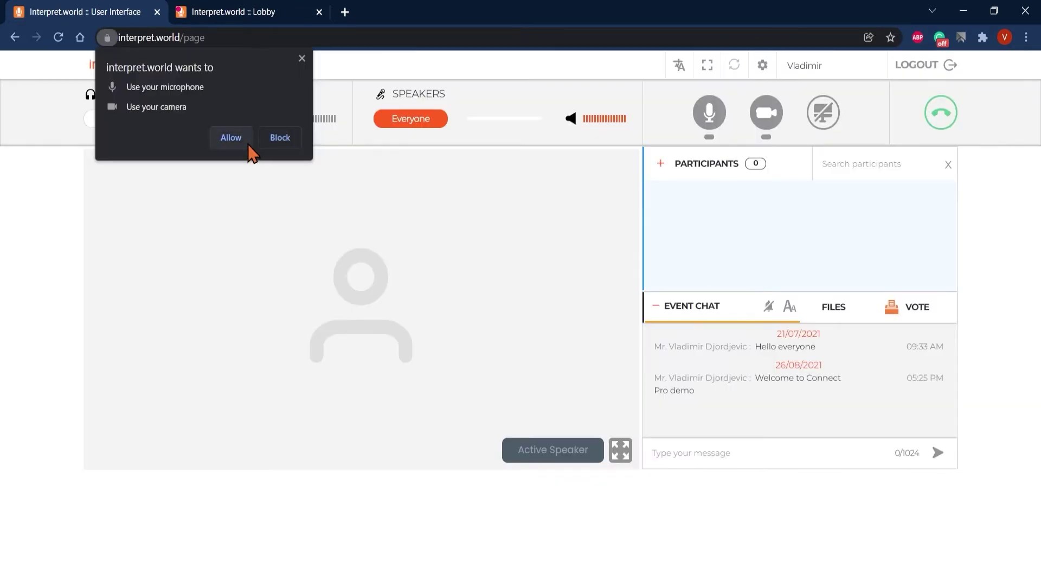
click(249, 145)
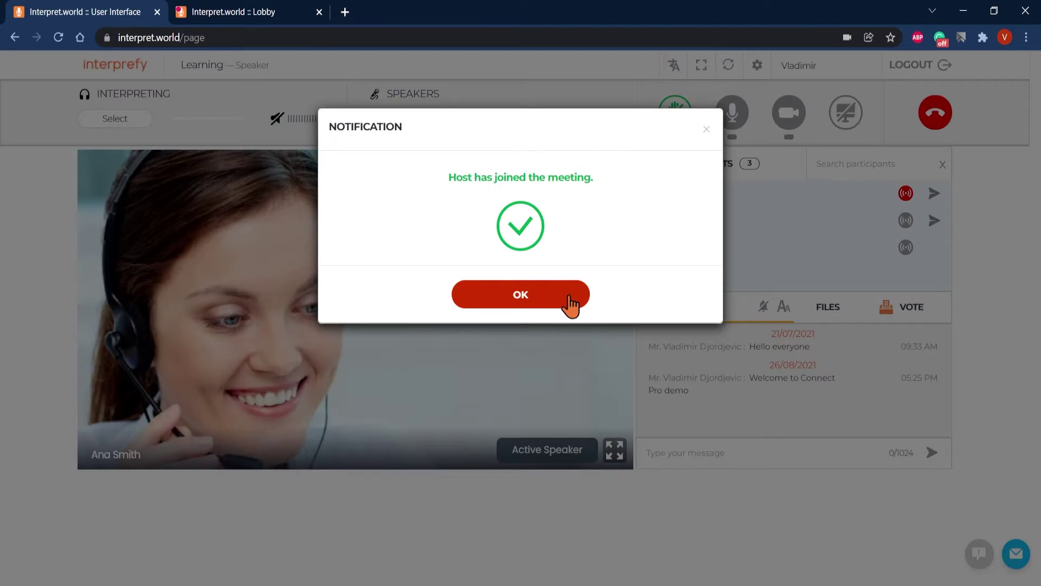
click(571, 303)
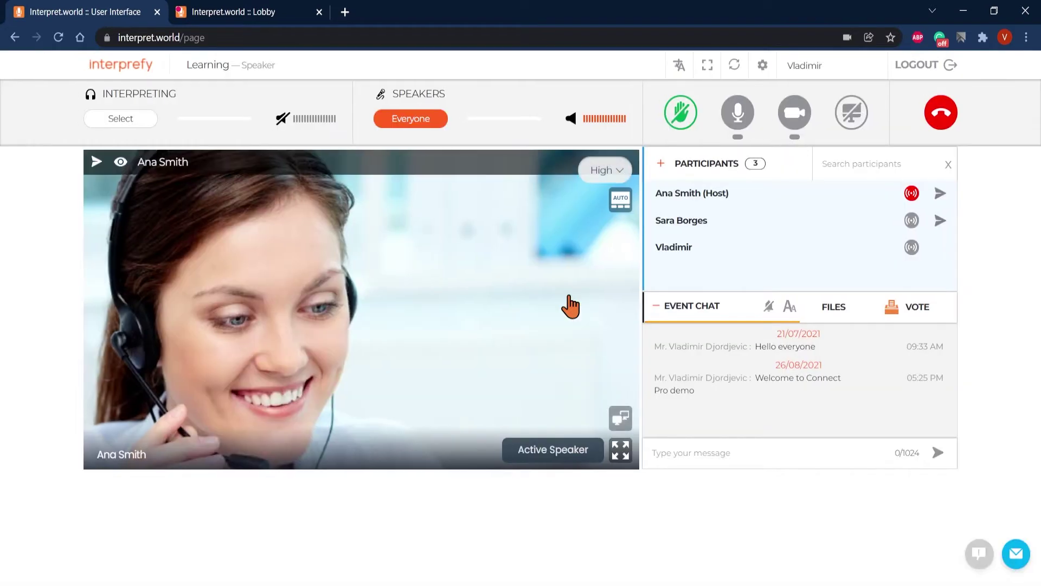
Step: Set the interpreting language to English and save it, and turn interpreting back off by saving None
click(151, 121)
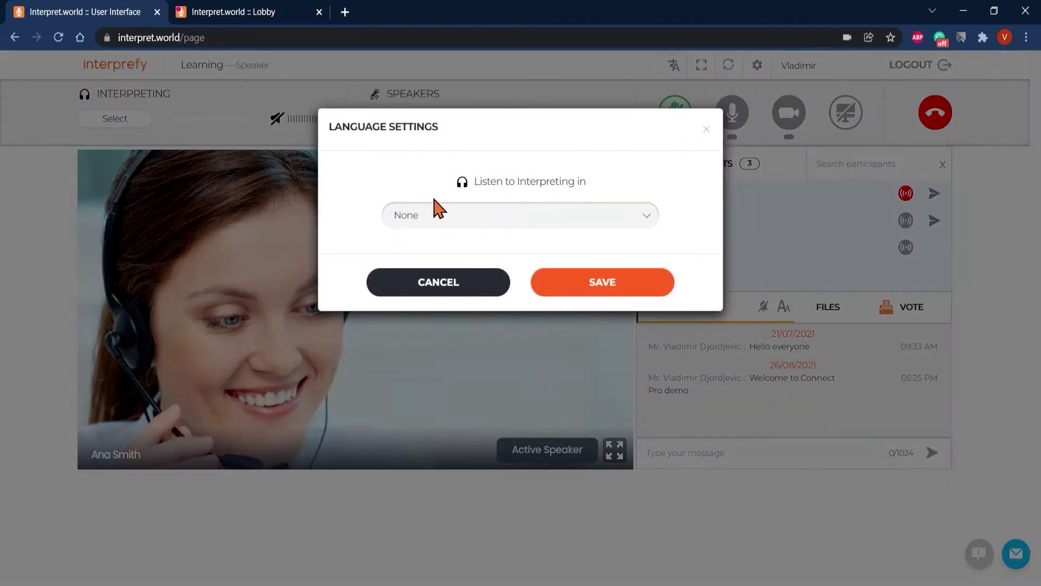
click(457, 217)
click(458, 282)
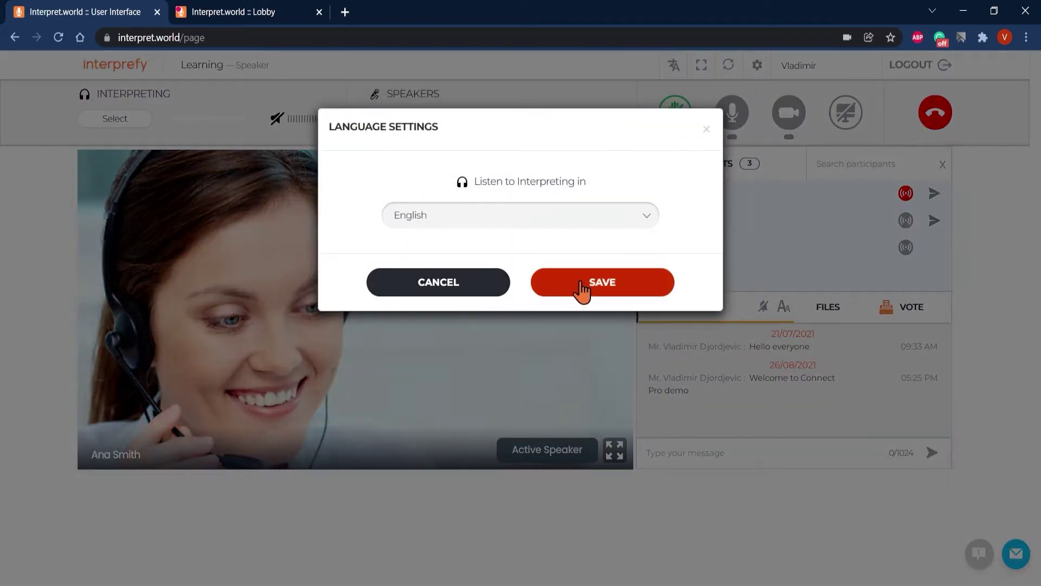
click(582, 287)
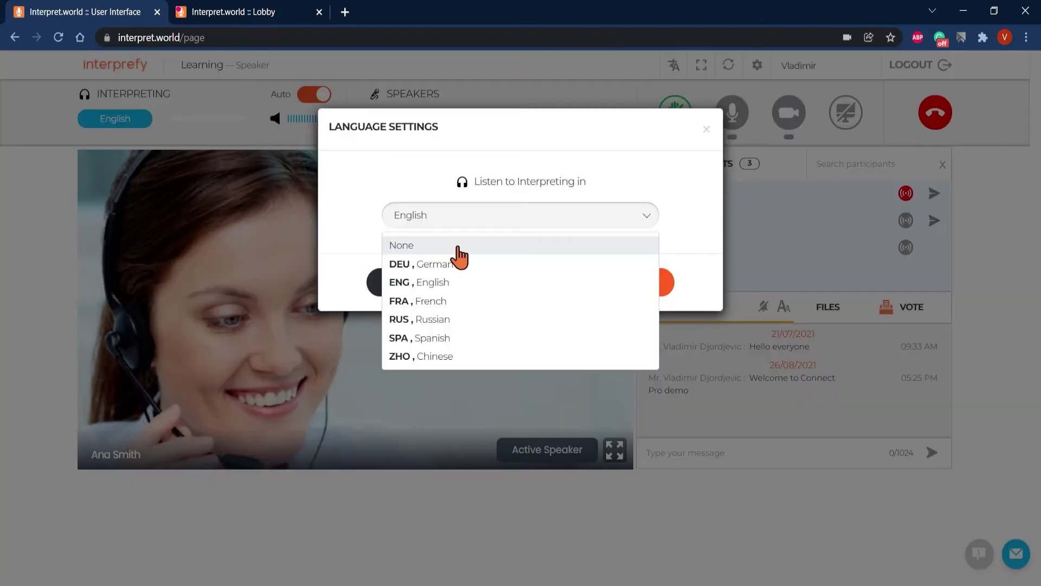
click(458, 255)
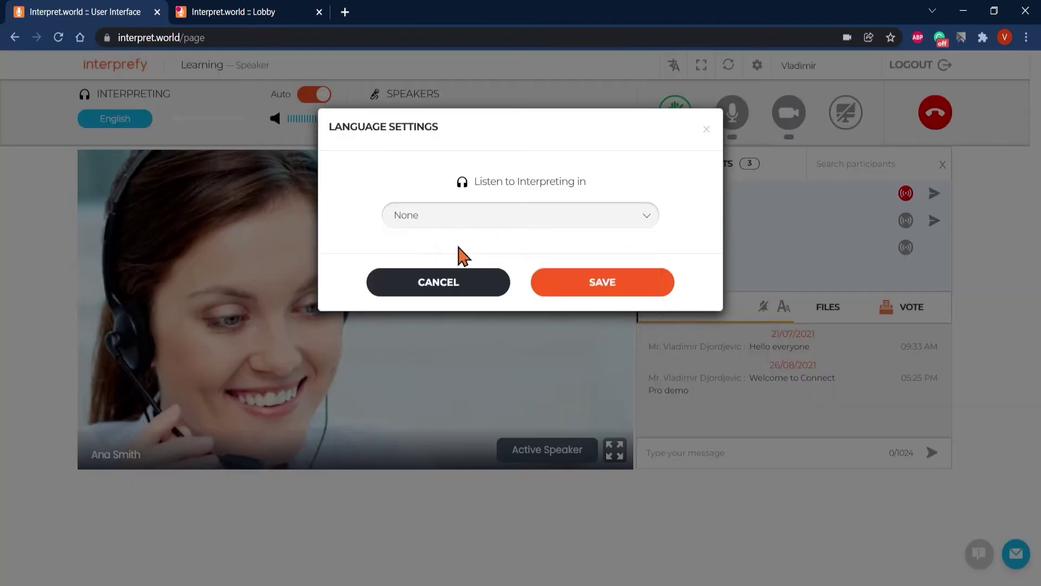
click(569, 286)
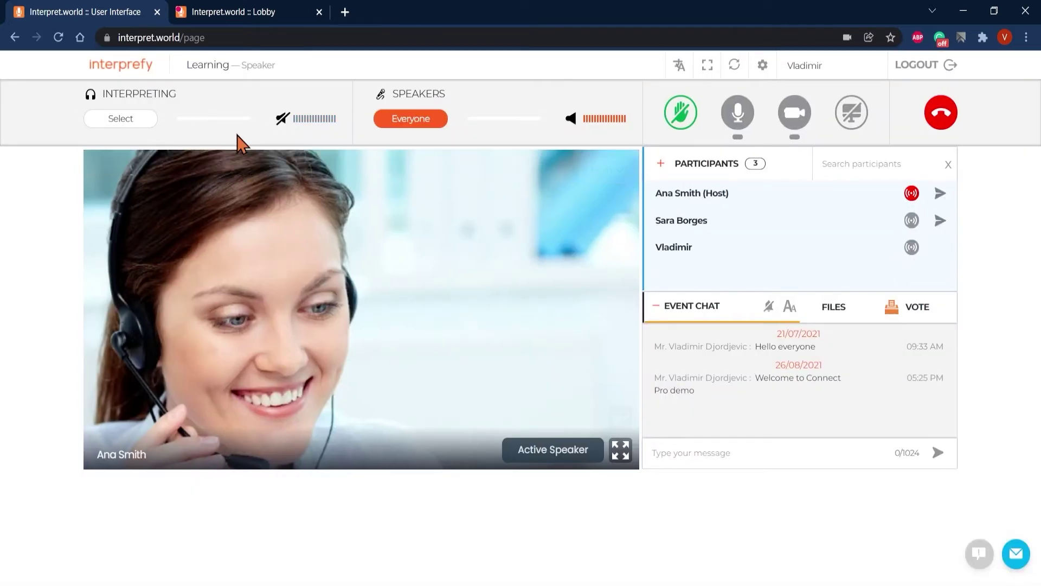
Step: Set the language for listening to interpreting to Russian and save it
click(142, 124)
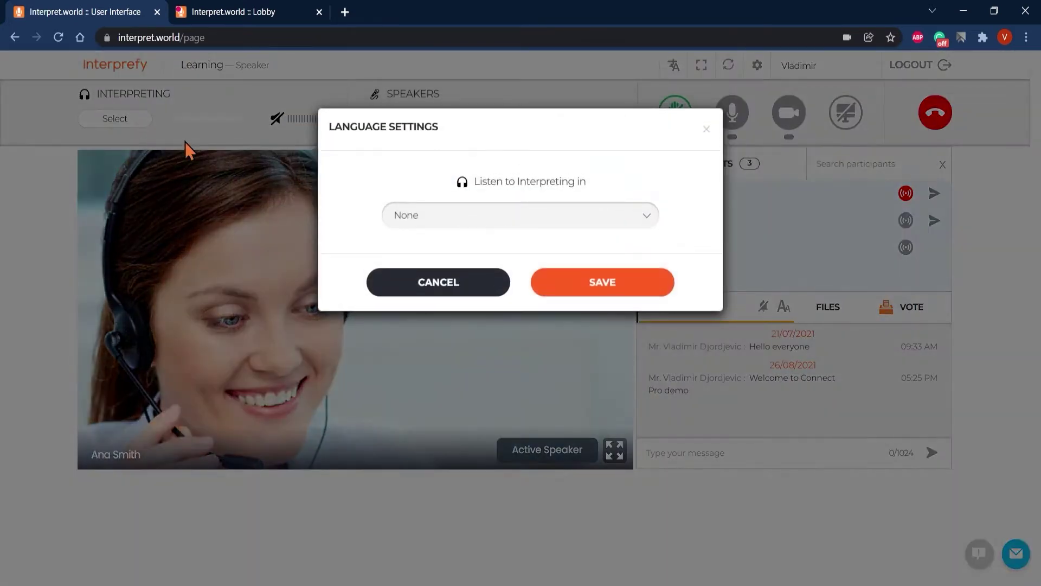
click(447, 216)
click(452, 318)
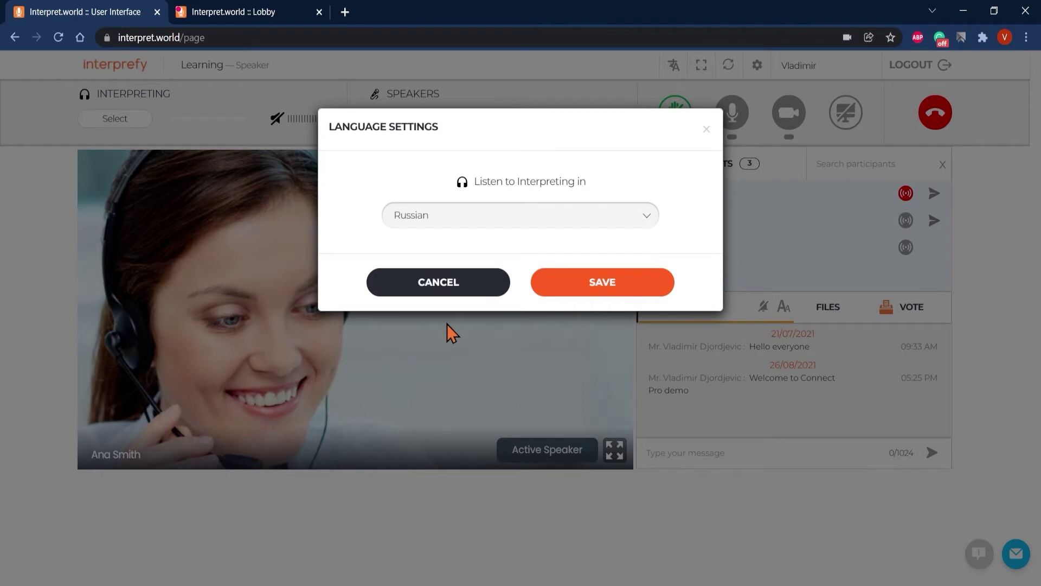
click(571, 284)
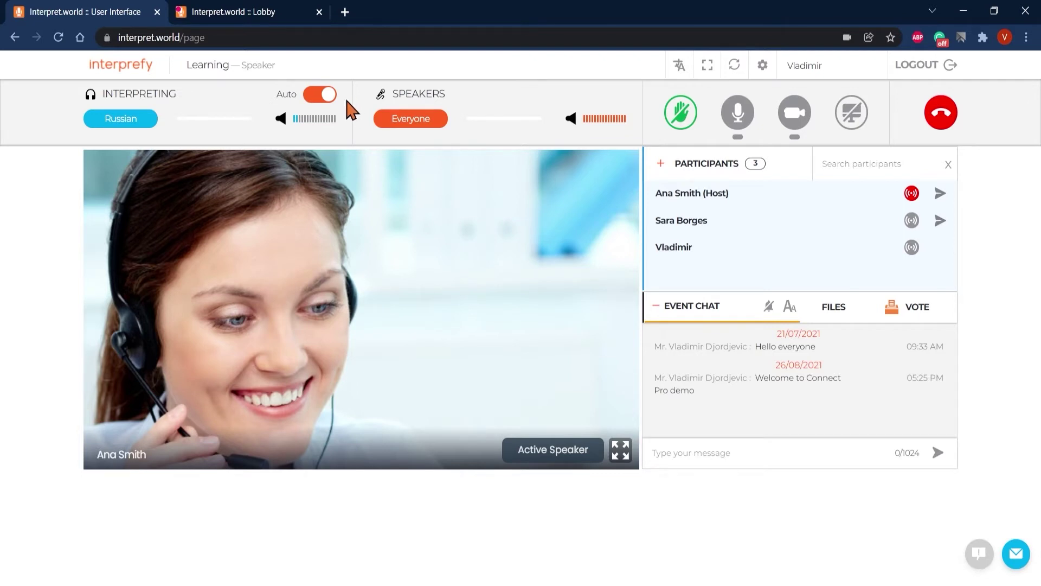
Step: Turn off automatic volume balancing, raise the interpreting volume slightly and lower the speakers' volume to about half
click(325, 95)
click(306, 119)
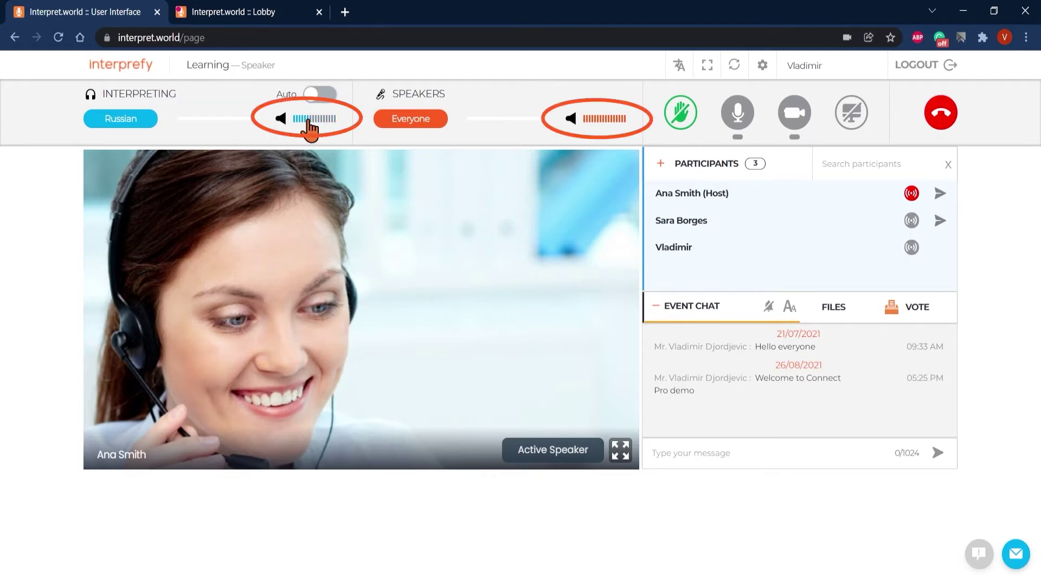
click(602, 120)
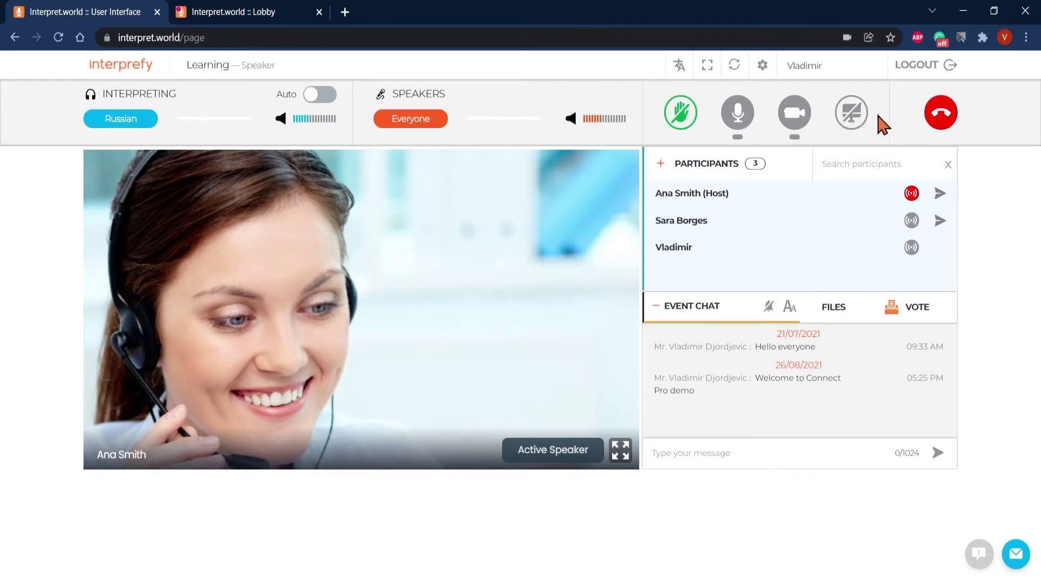
Step: Request the floor with the camera switched off, and choose to stream audio and video when streaming is allowed
click(794, 114)
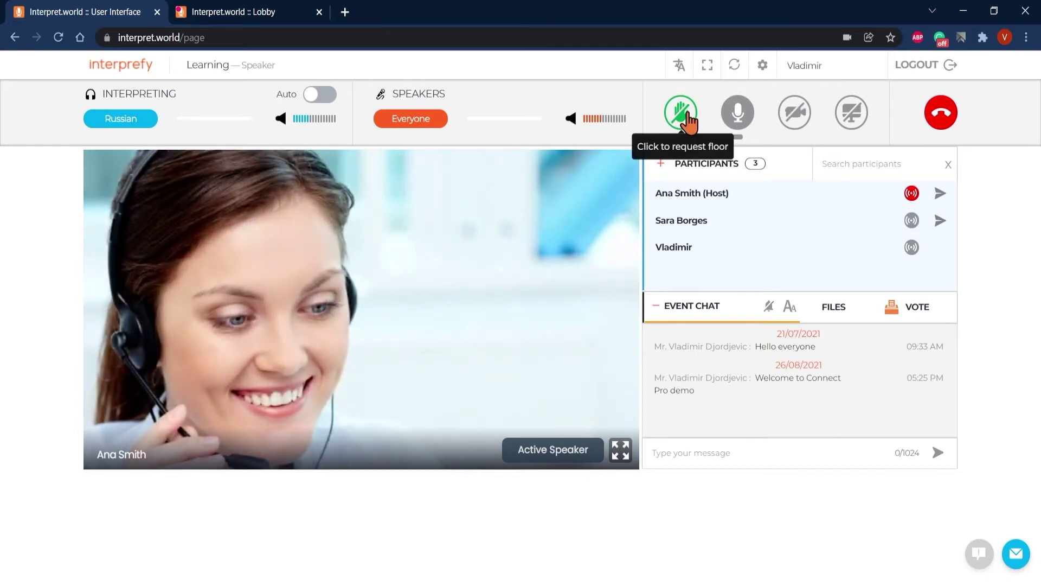
click(688, 116)
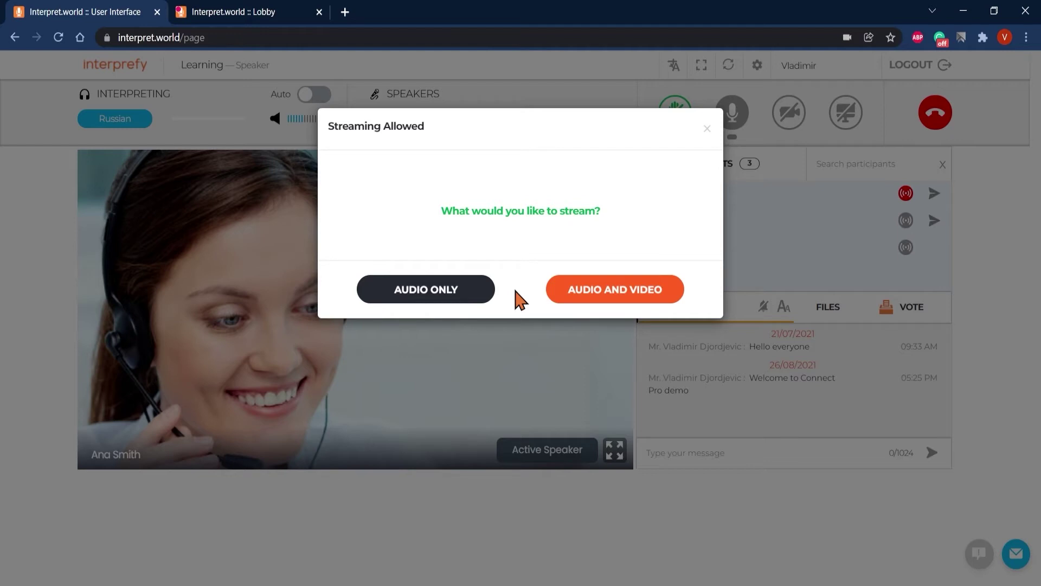
click(555, 297)
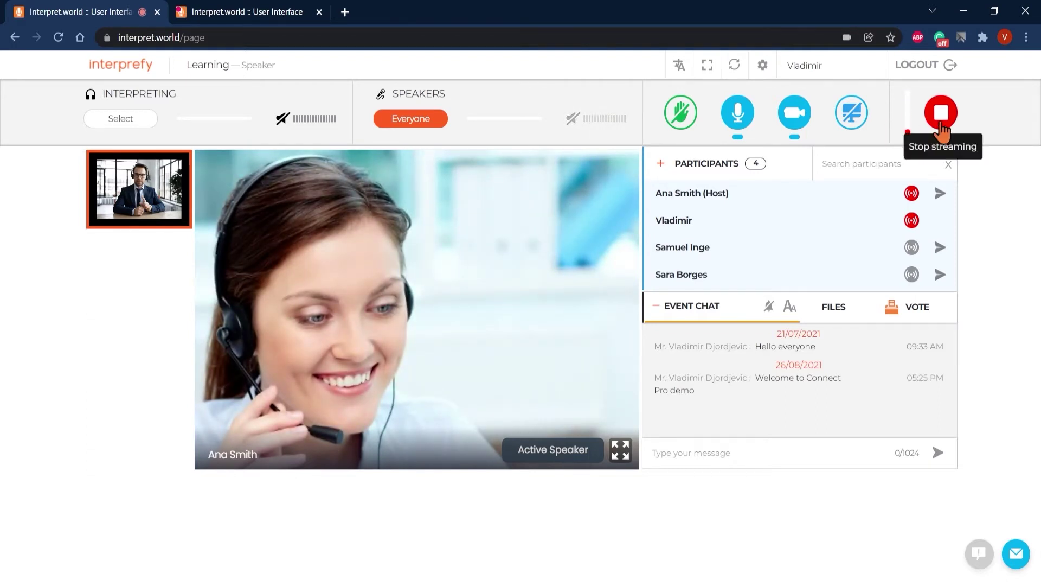
Step: Examine the screen-sharing options for the entire screen, a window or a Chrome tab, and cancel without sharing
click(860, 122)
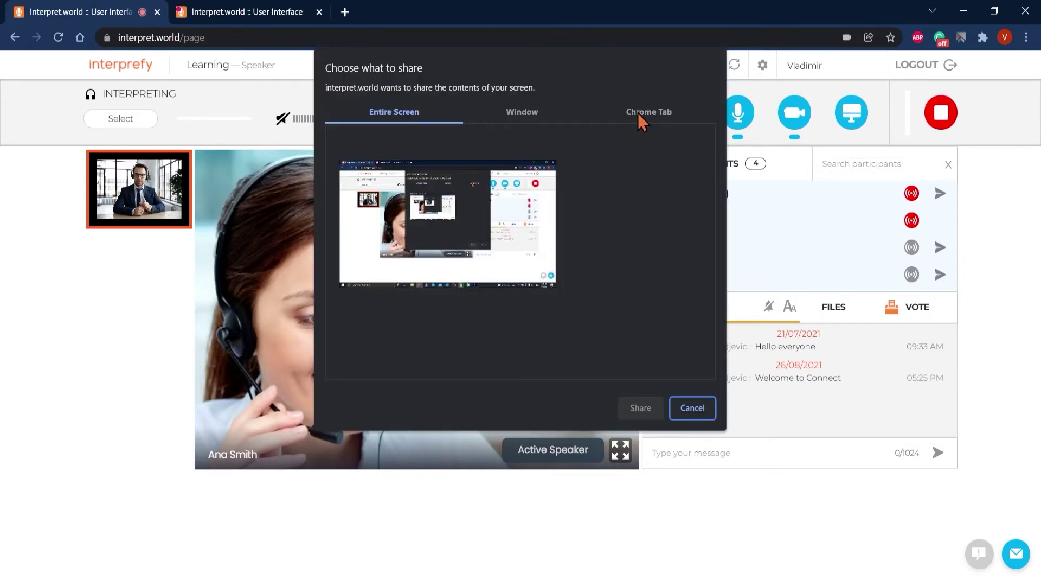
key(Escape)
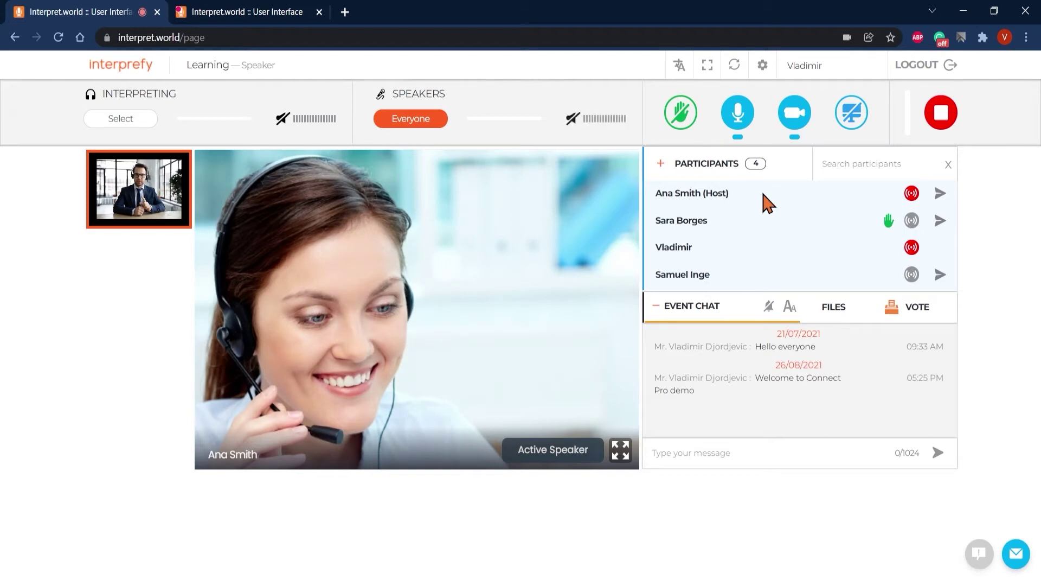
Step: Look over the participants list and search it for a participant by first name
double_click(709, 194)
click(732, 225)
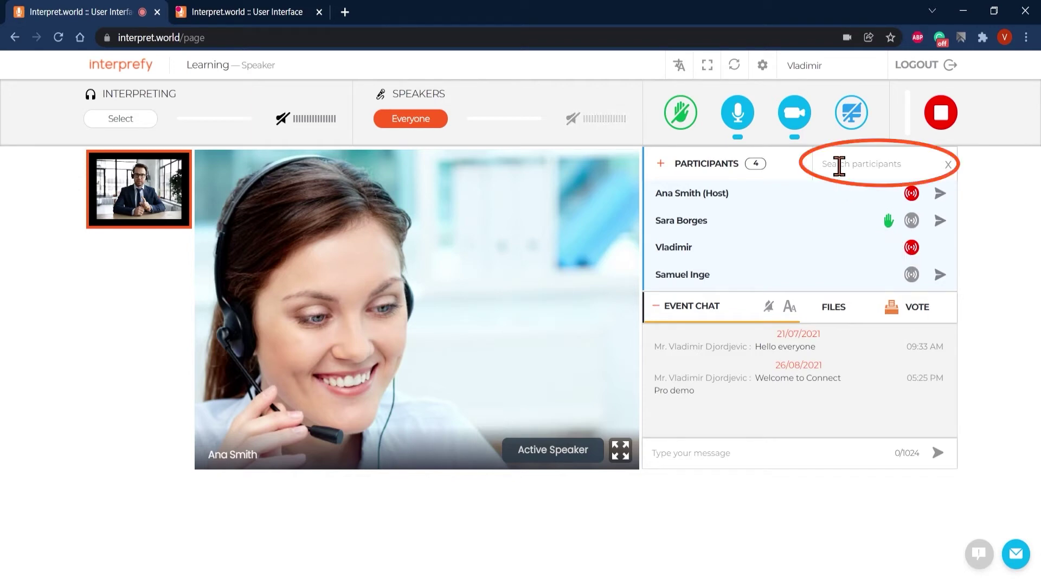
click(908, 164)
text(Vladimi)
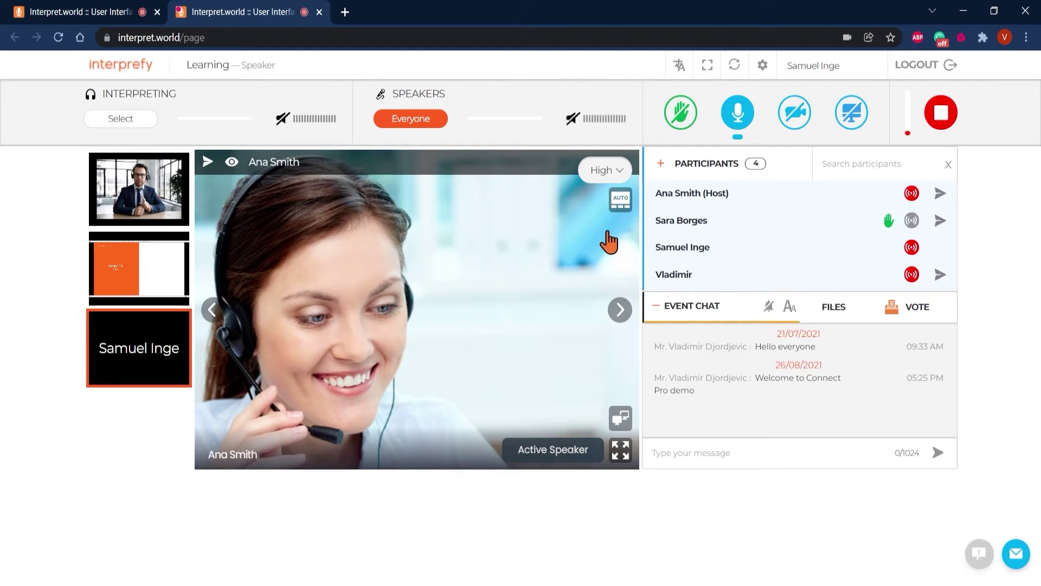
Step: Bring another speaker's video into the main view, and change the video layout to a grid of all streams
click(620, 201)
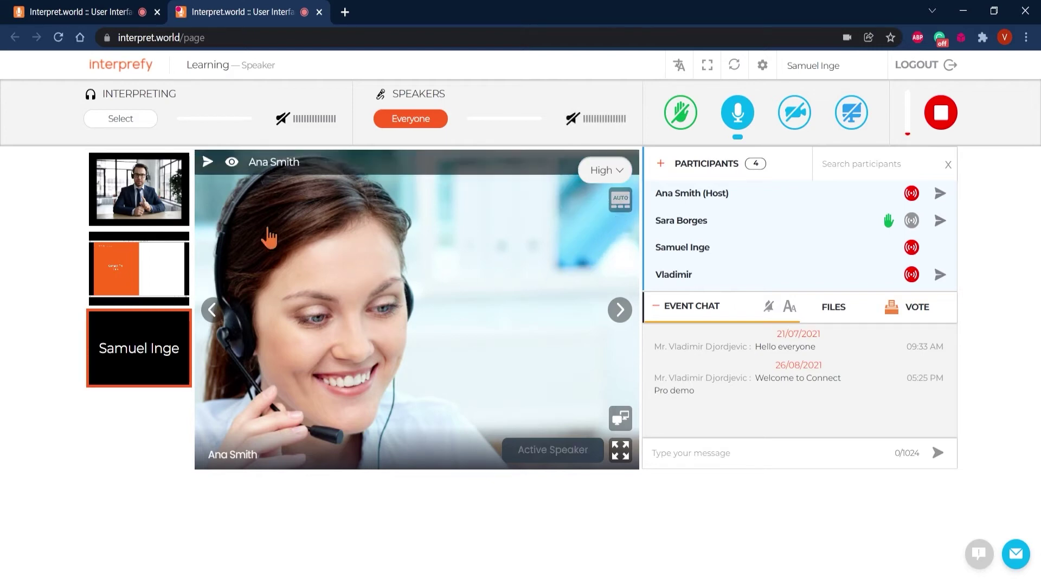
click(164, 207)
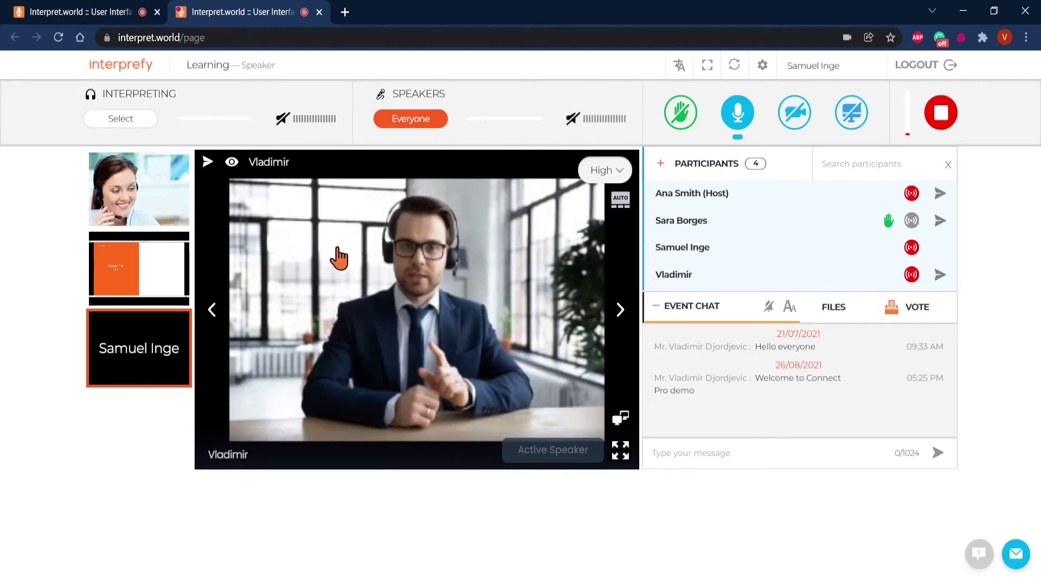
click(504, 303)
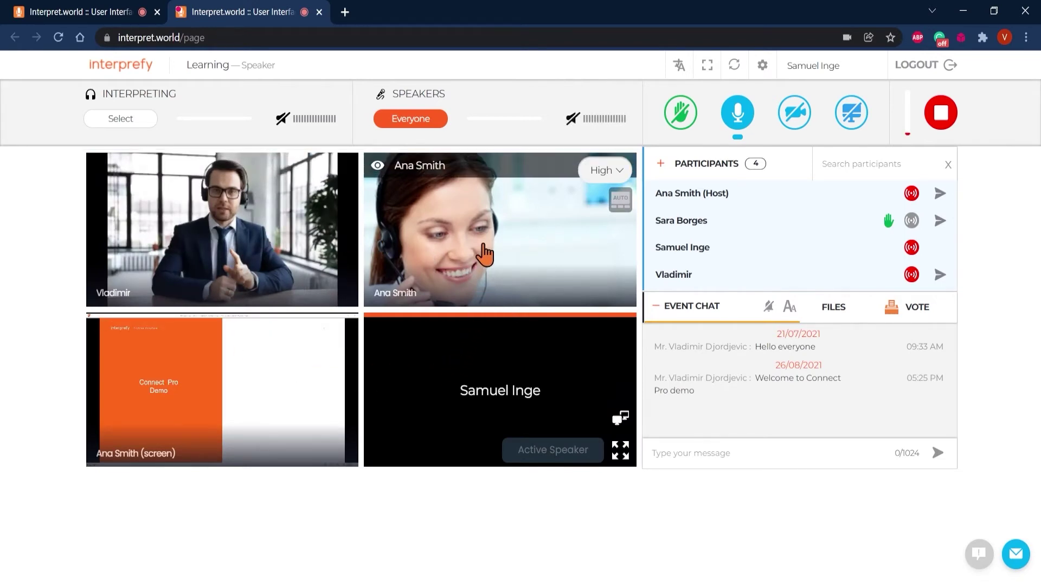
click(516, 245)
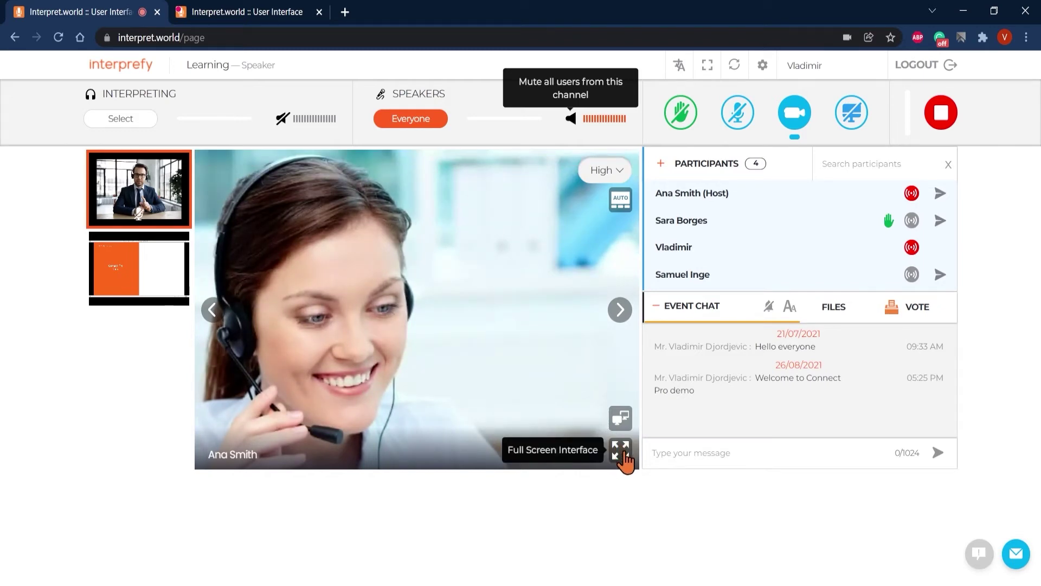
Step: Open the full-screen interface and split the screen, shrinking the speaker's side to about a third of the width
click(622, 453)
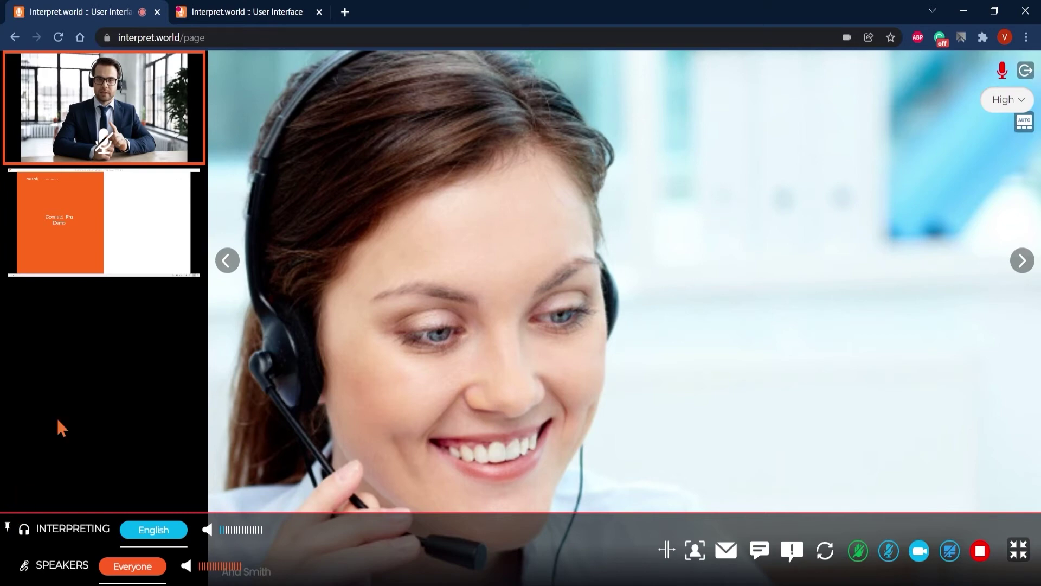
mouse_move(51, 510)
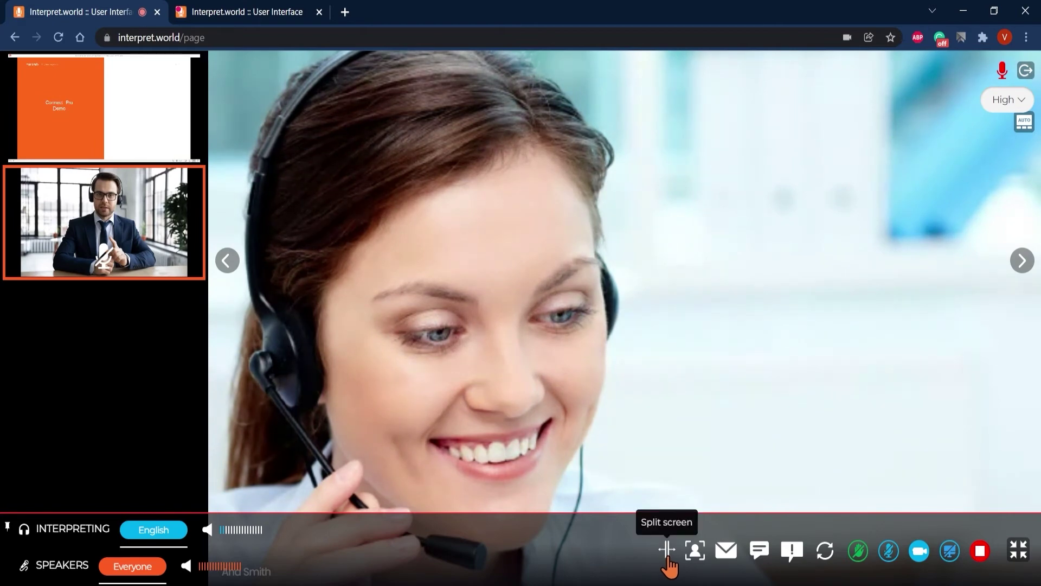
click(667, 549)
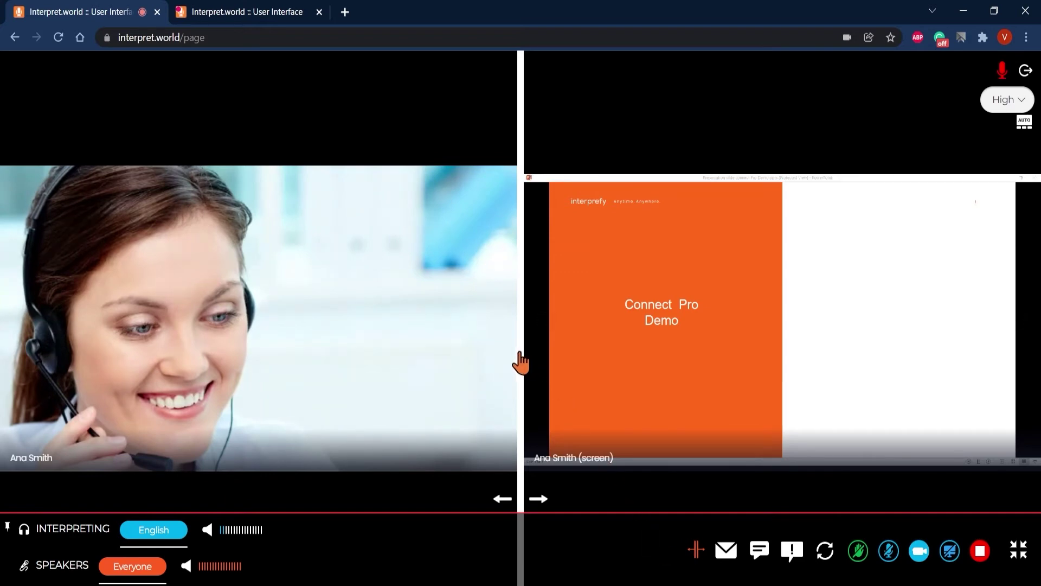
drag(521, 361, 364, 373)
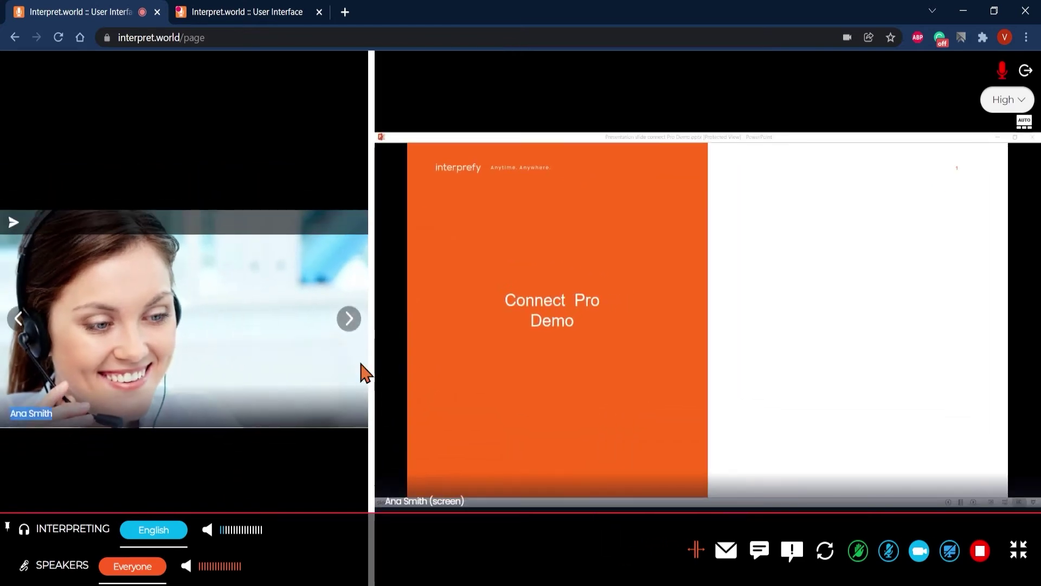
Step: Switch the smaller split-screen pane to the next speaker and back, and turn off the split screen
click(348, 325)
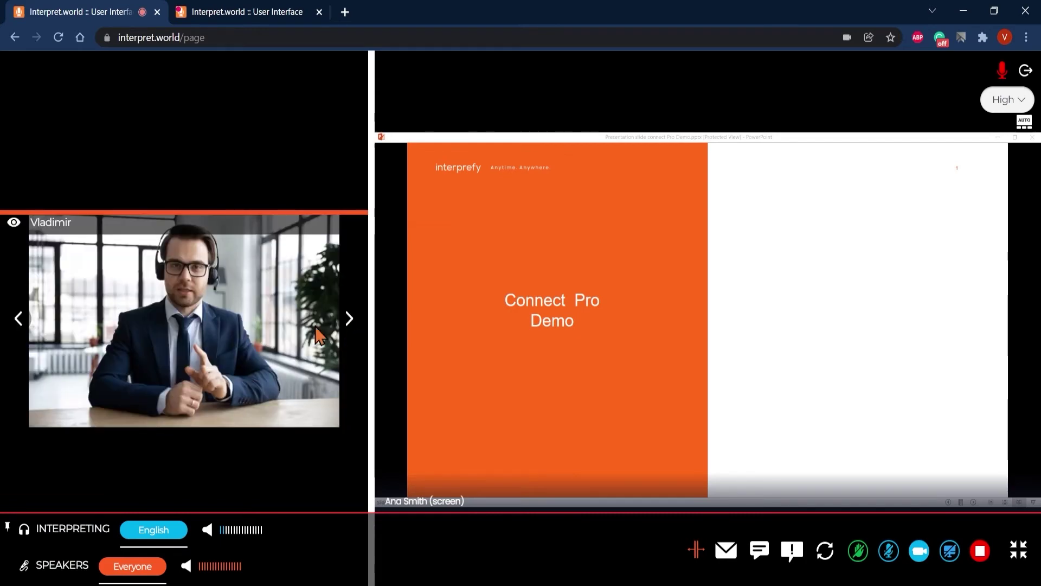
click(17, 320)
click(695, 550)
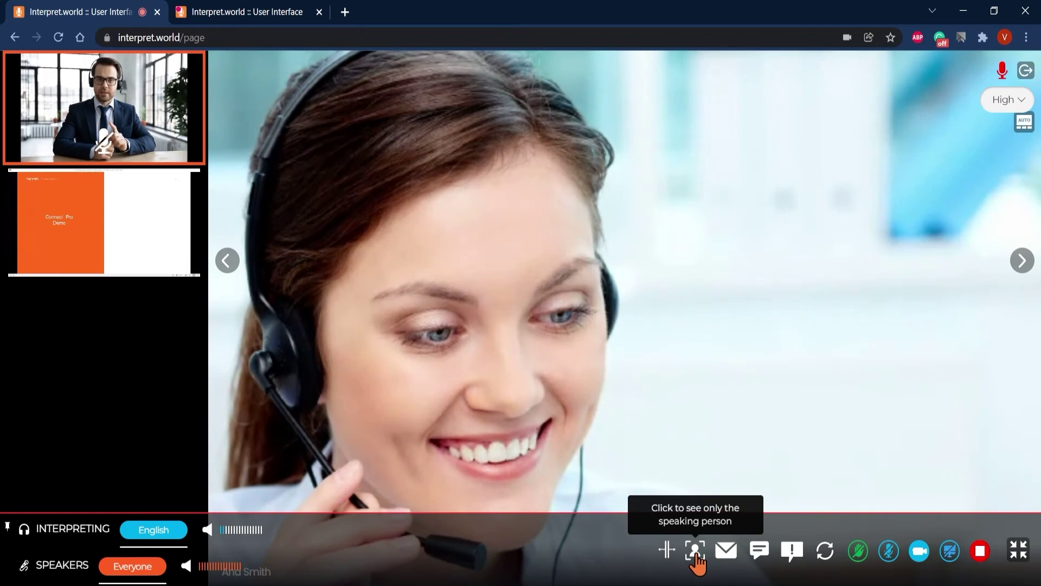
Step: Show only the speaking person, restore the view of all speakers and leave the full-screen interface
click(697, 553)
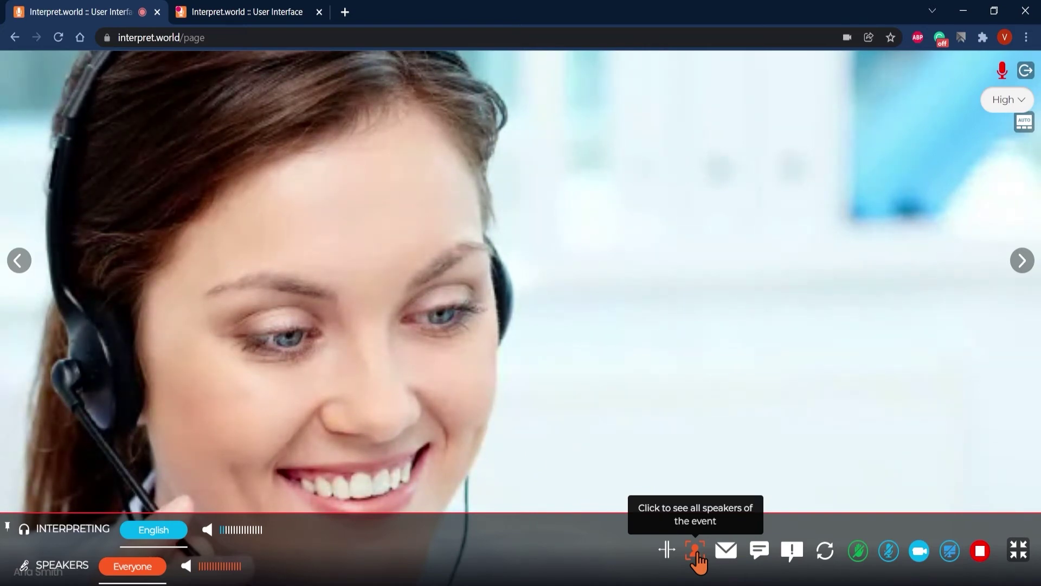
click(697, 554)
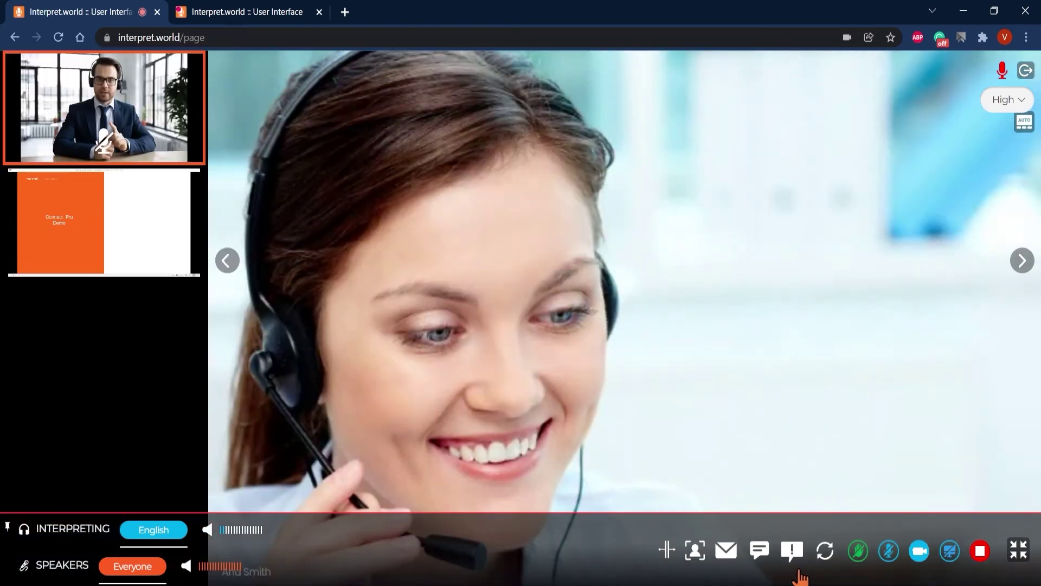
click(1017, 552)
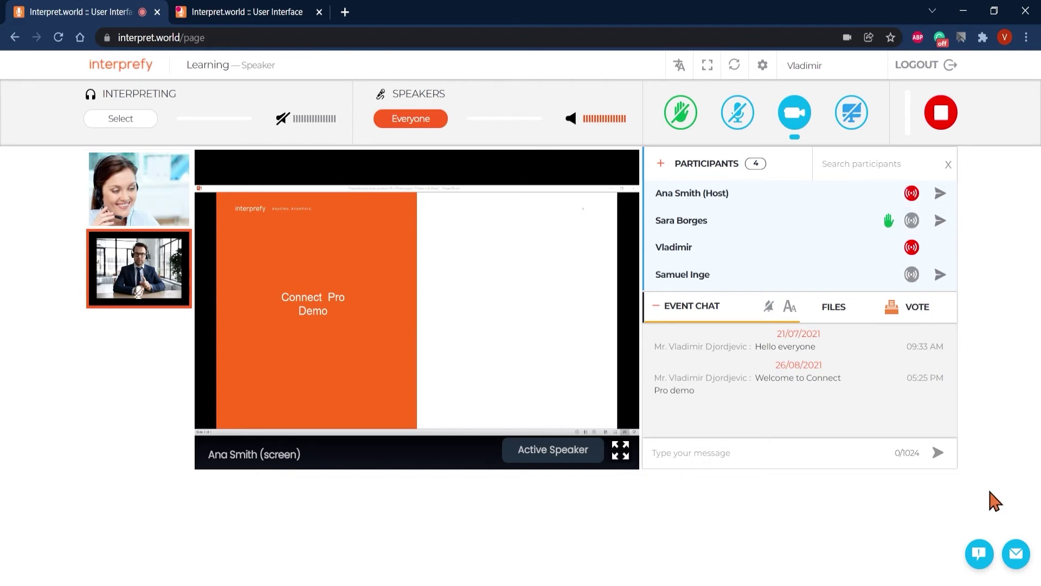
Step: Open the private messages and send "How are you?" to the host
click(1017, 553)
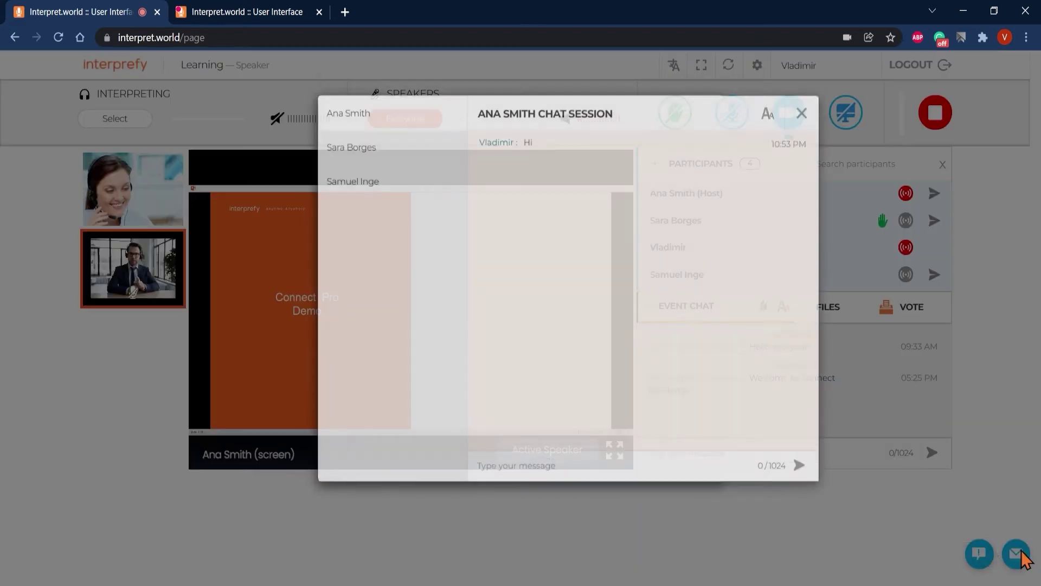
click(661, 469)
text(How)
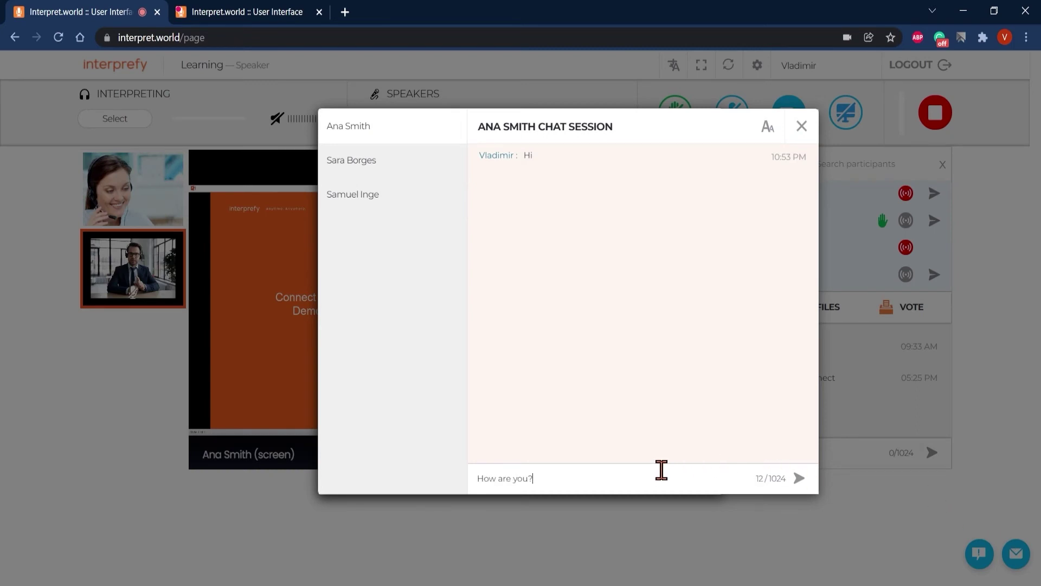
text(are you?)
key(Return)
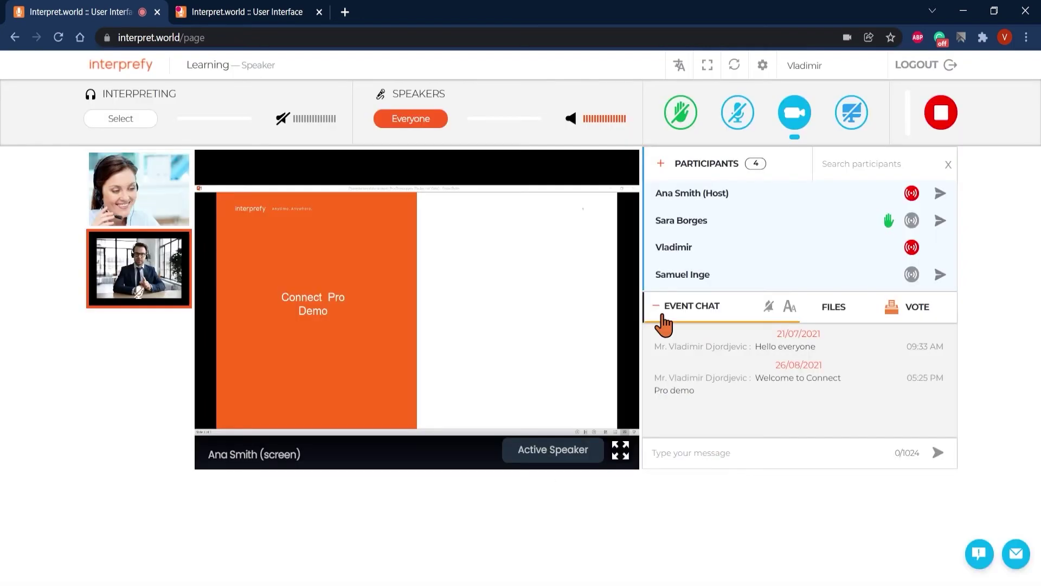
Step: Send "Hello everyone" in the event chat and enlarge the chat text
drag(663, 316, 716, 323)
click(692, 449)
text(He)
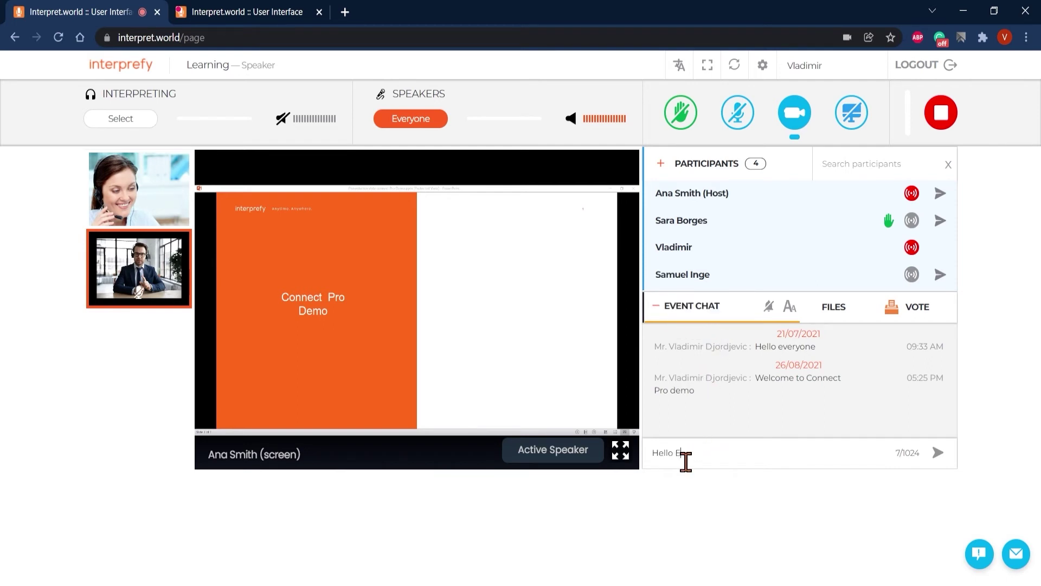
text(llo E)
key(BackSpace)
text(everyone)
key(Return)
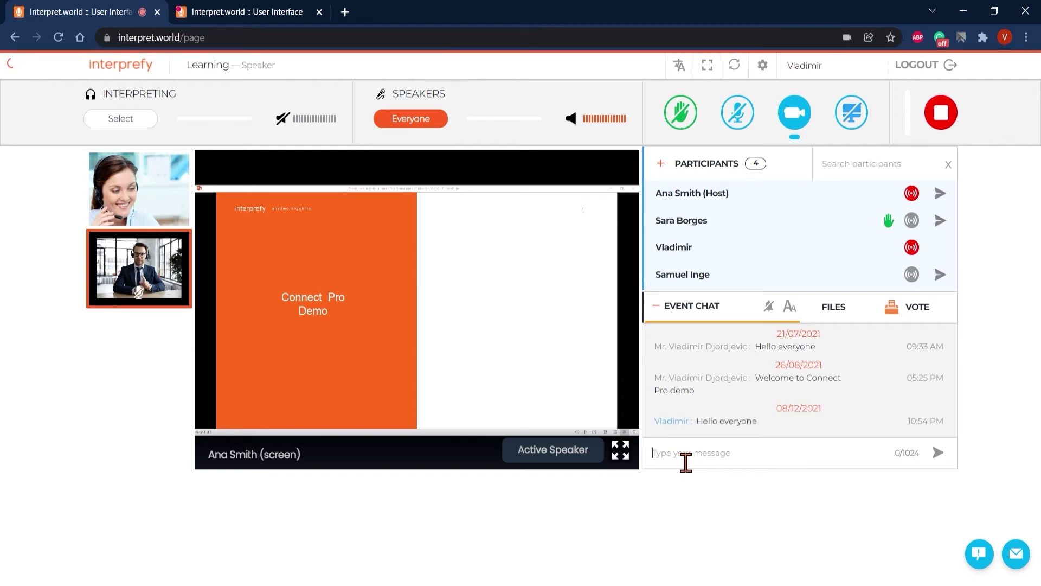
click(792, 314)
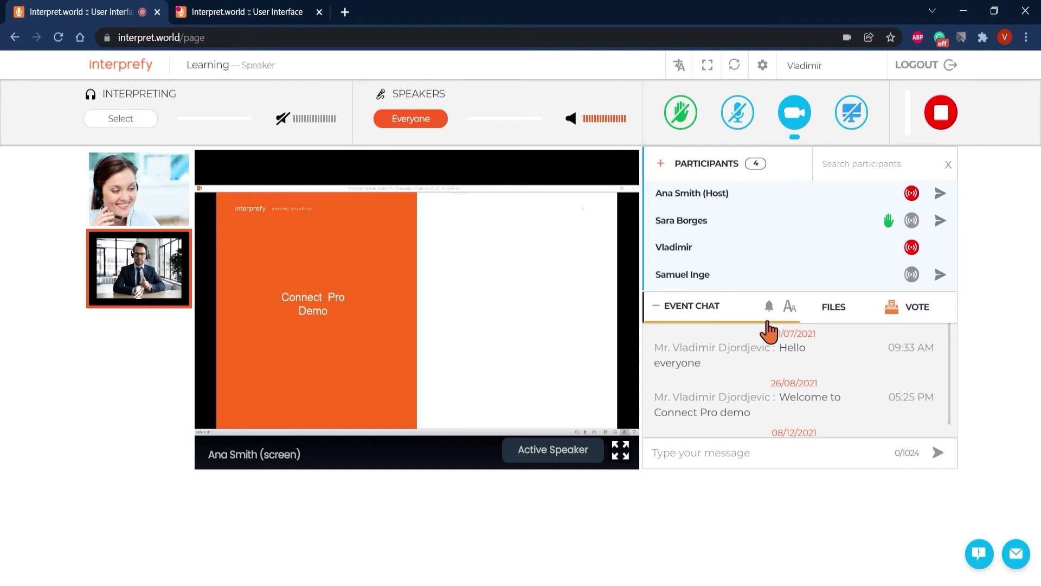
Step: View the shared event files, and accept the invitation to participate in voting
click(866, 316)
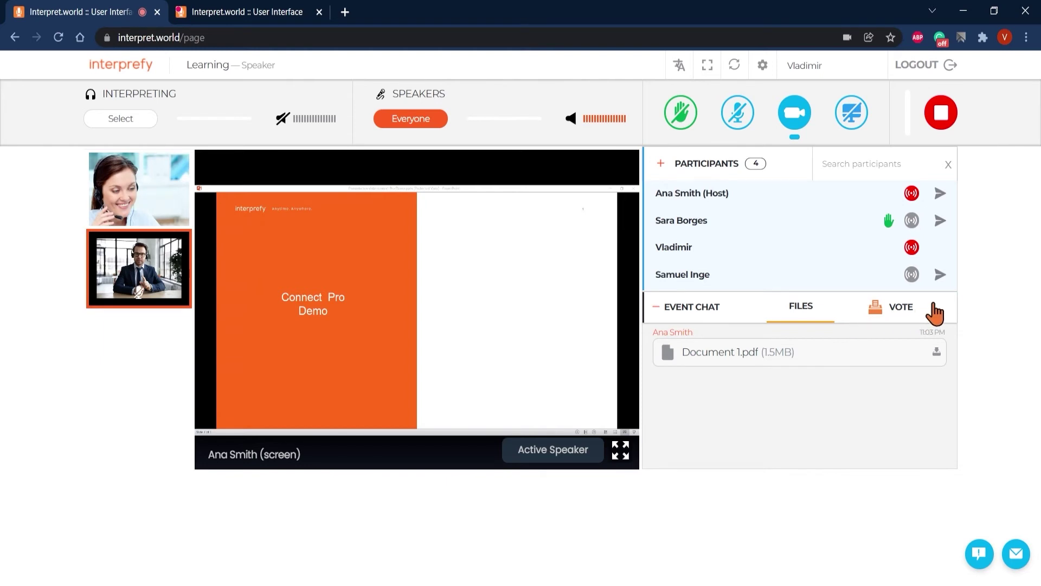
click(904, 310)
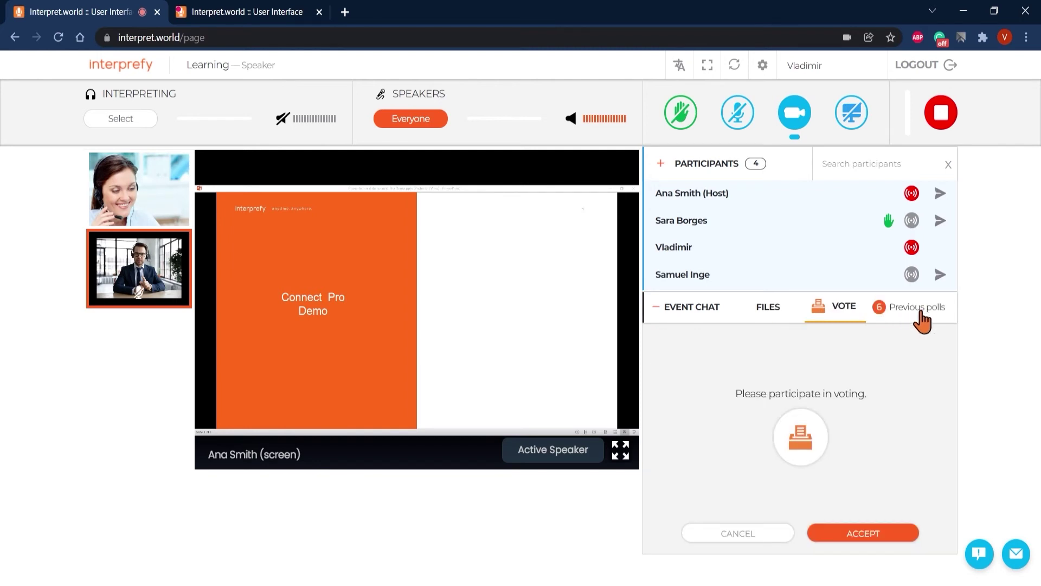
click(903, 536)
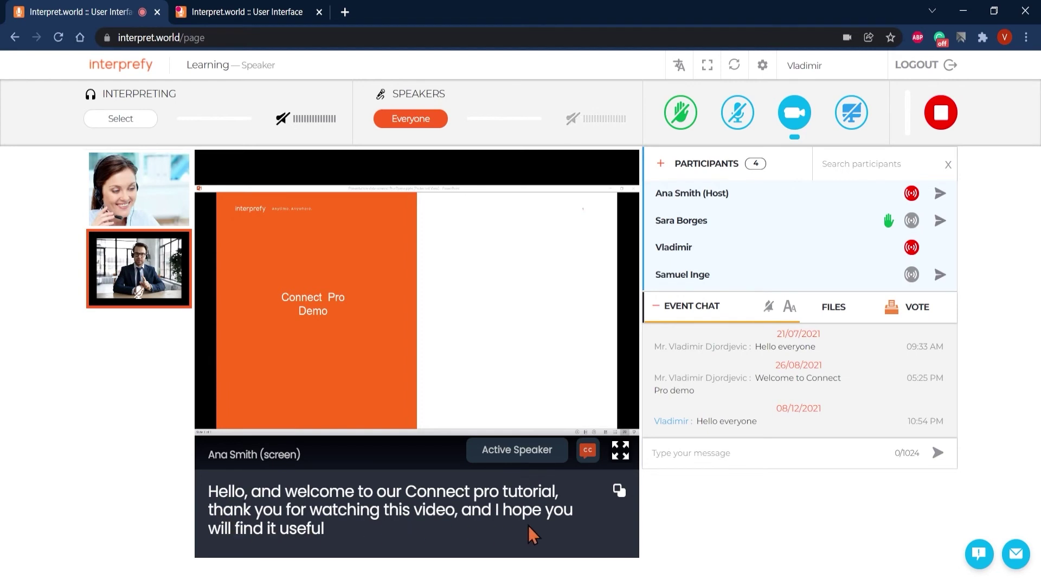
Step: Toggle the closed captions below the main video and restart all lines, dismissing the host notification
click(589, 450)
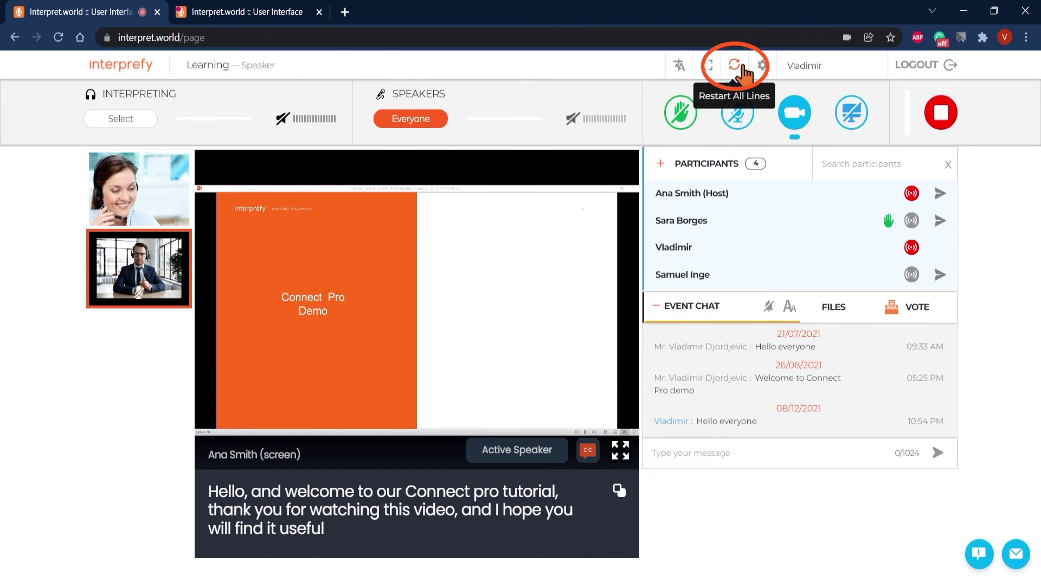
click(743, 68)
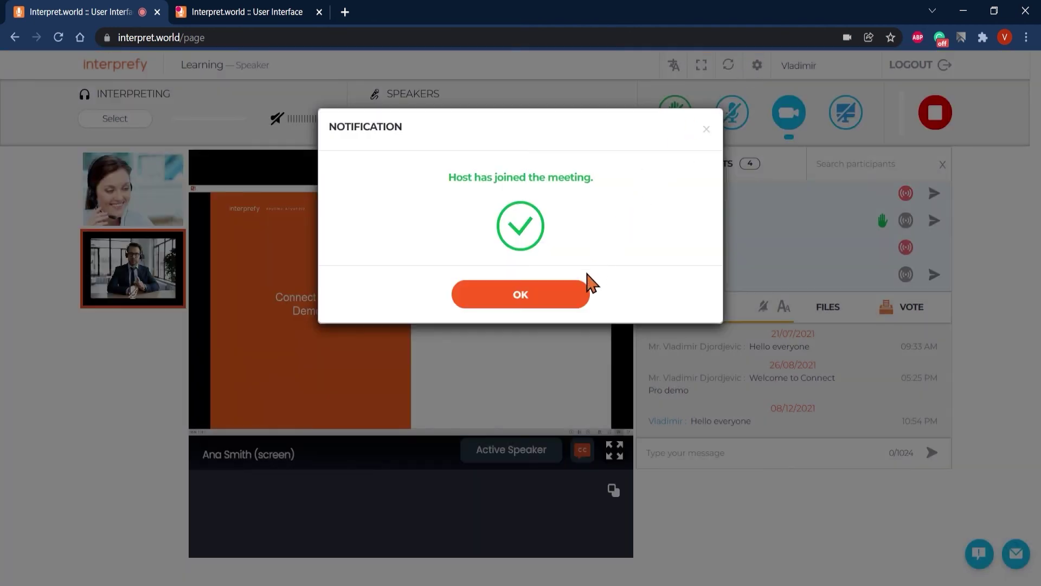
click(578, 296)
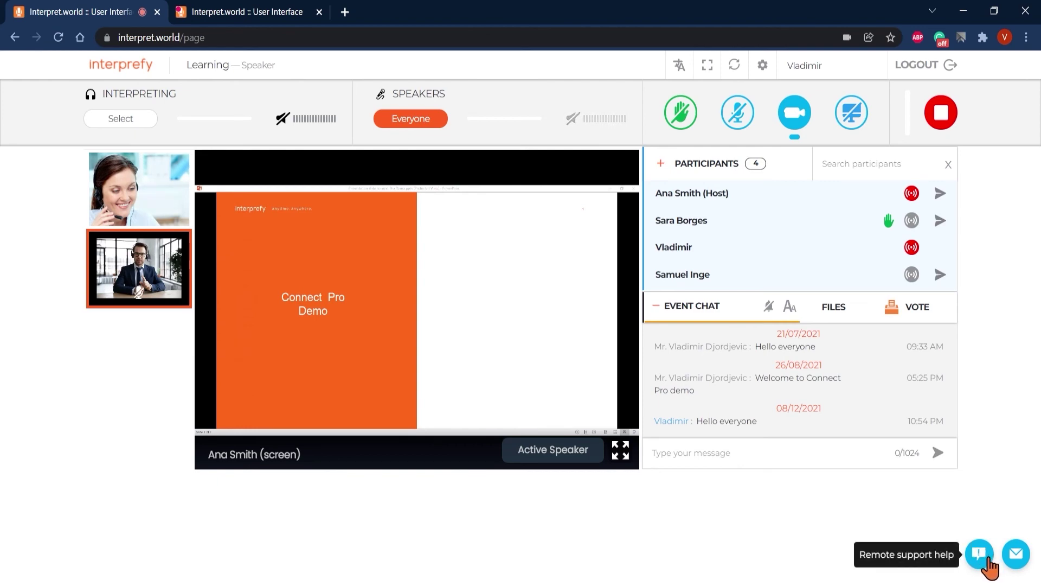
Step: Send "Hello, I can't hear the speaker" to remote support help and close the support chat
click(986, 560)
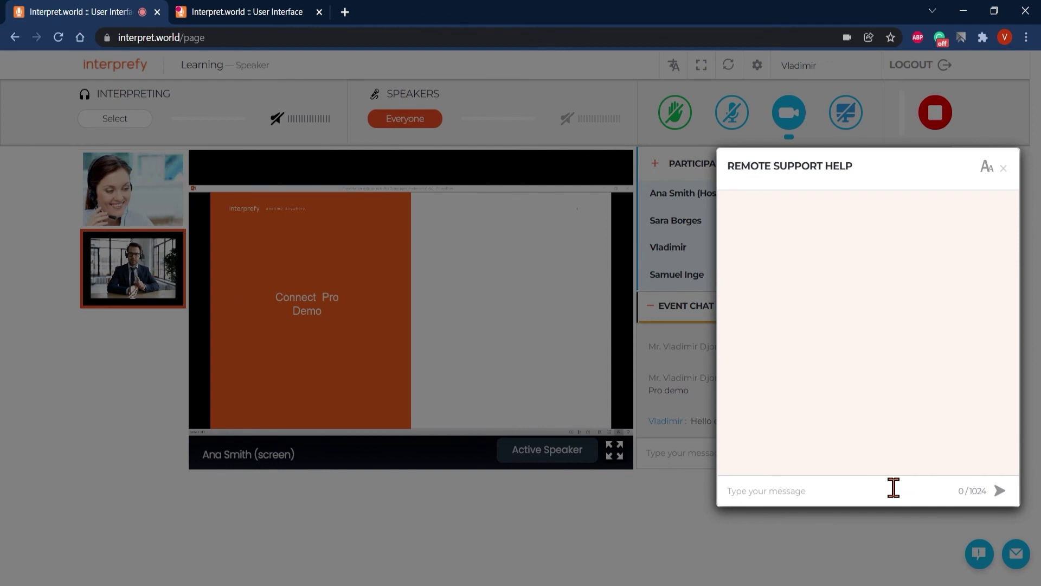
text(Hello, I can't hear the speaker)
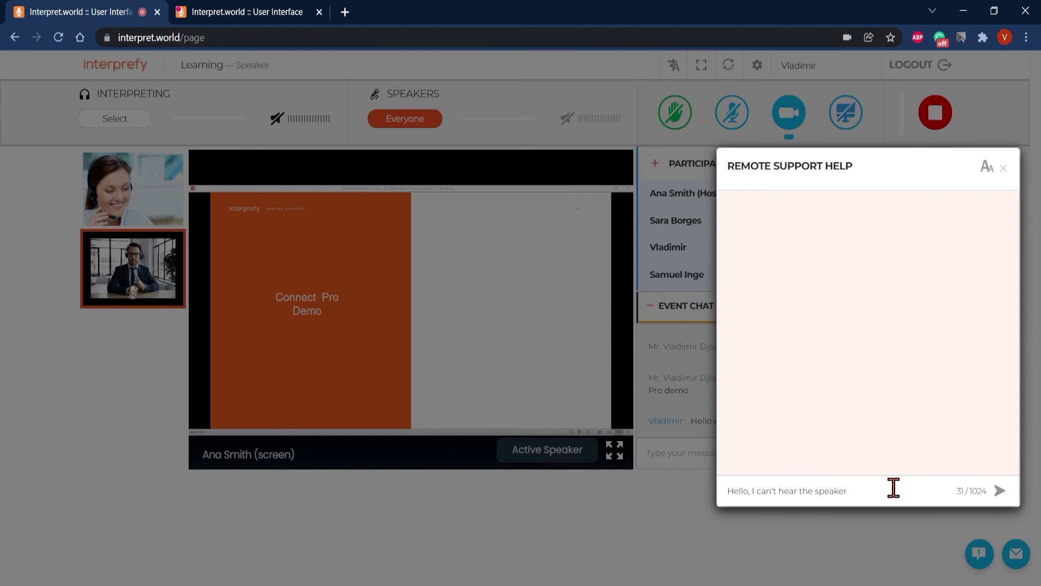
key(Return)
click(1003, 168)
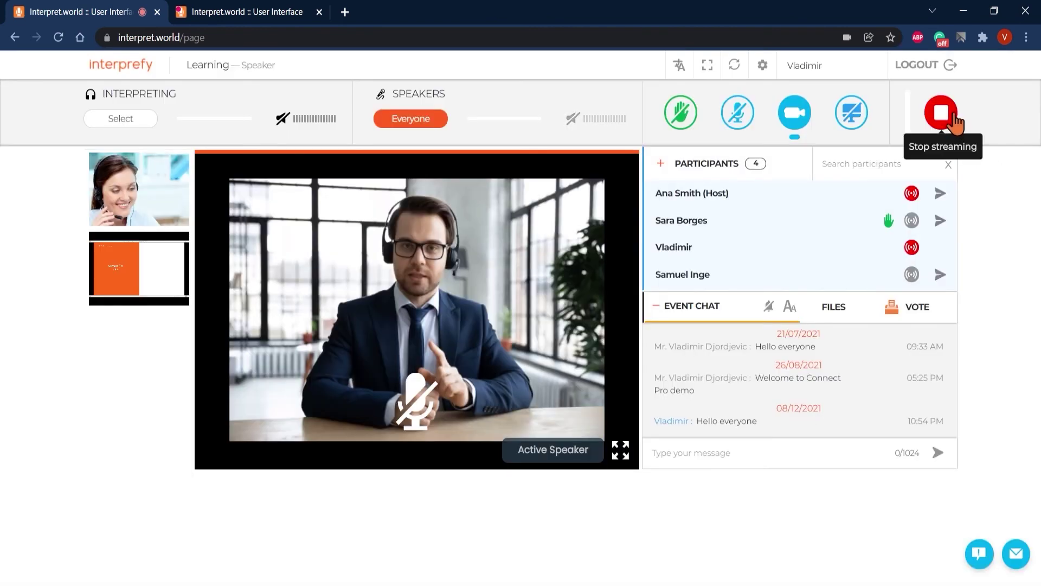
Step: Stop streaming, and disconnect from and reconnect to the session, dismissing the host notification
click(953, 115)
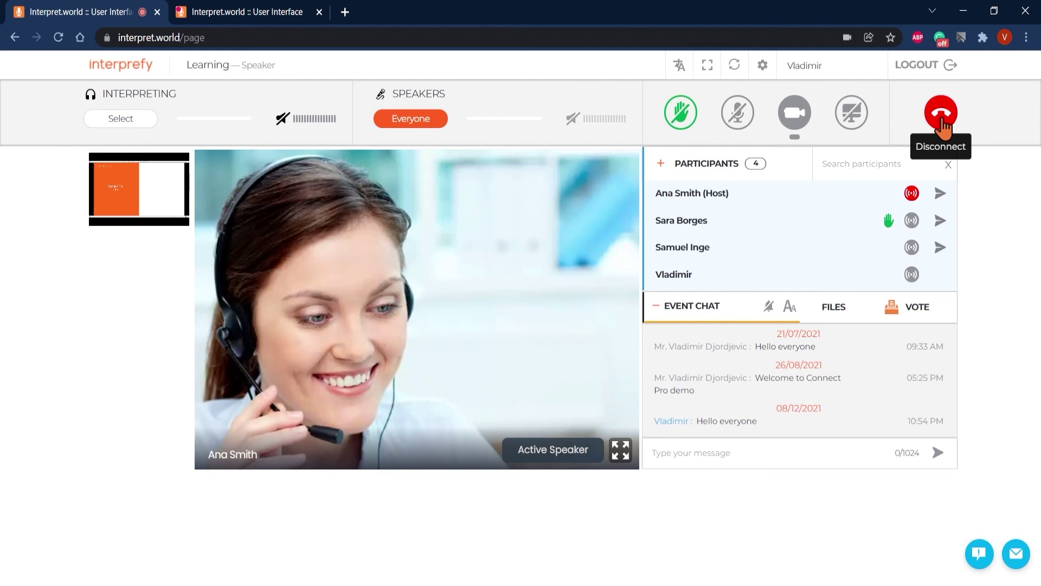
click(943, 127)
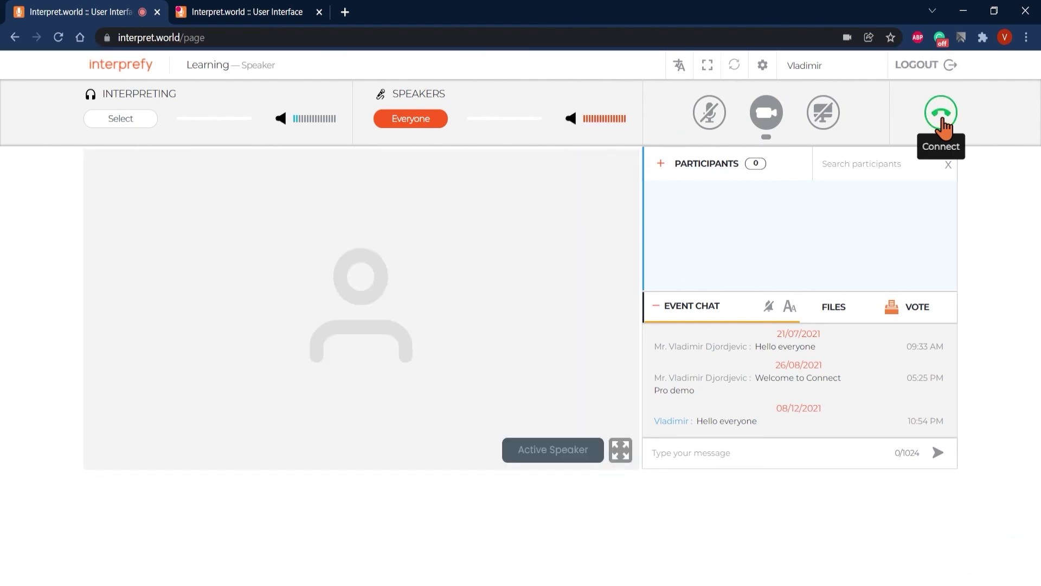
click(943, 125)
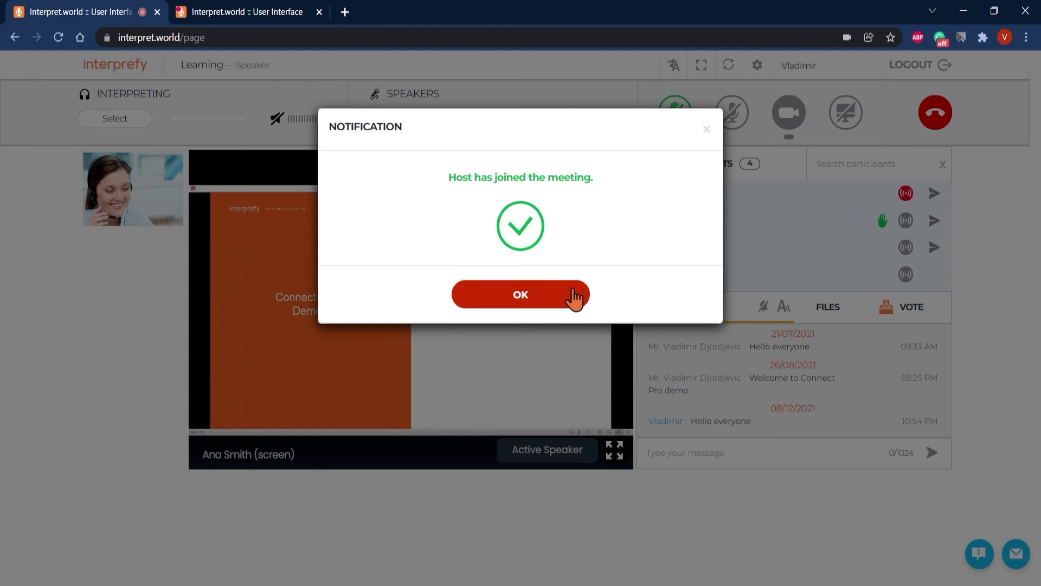
click(582, 295)
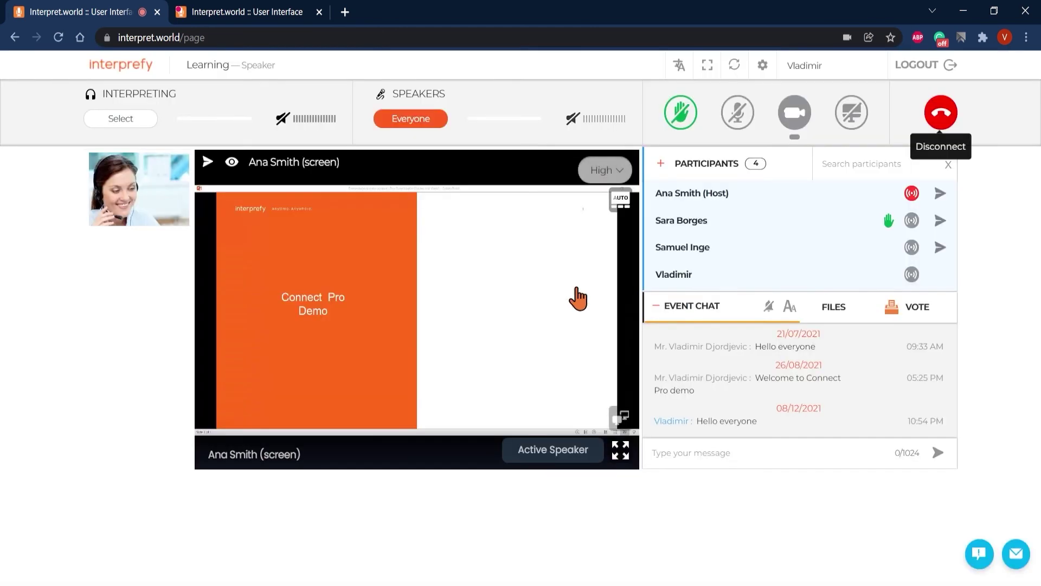
Step: Disconnect from the session and log out of the account, confirming the logout
click(949, 115)
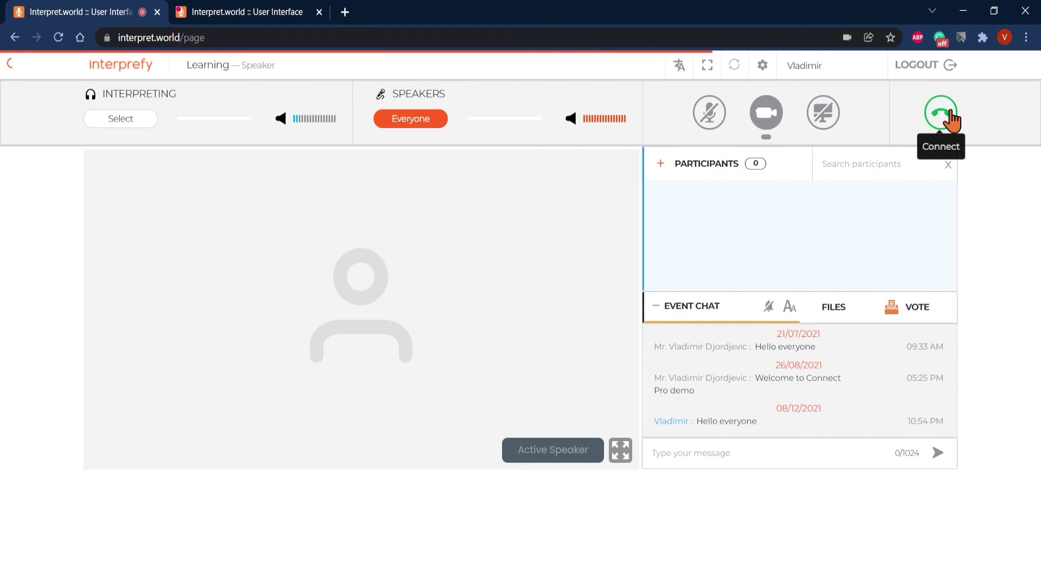
click(952, 71)
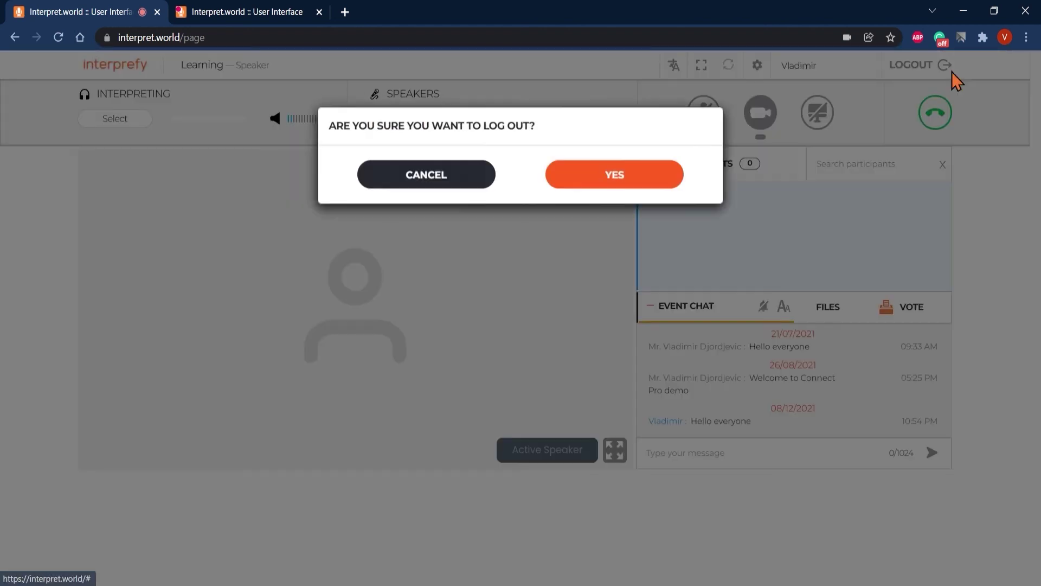
click(674, 177)
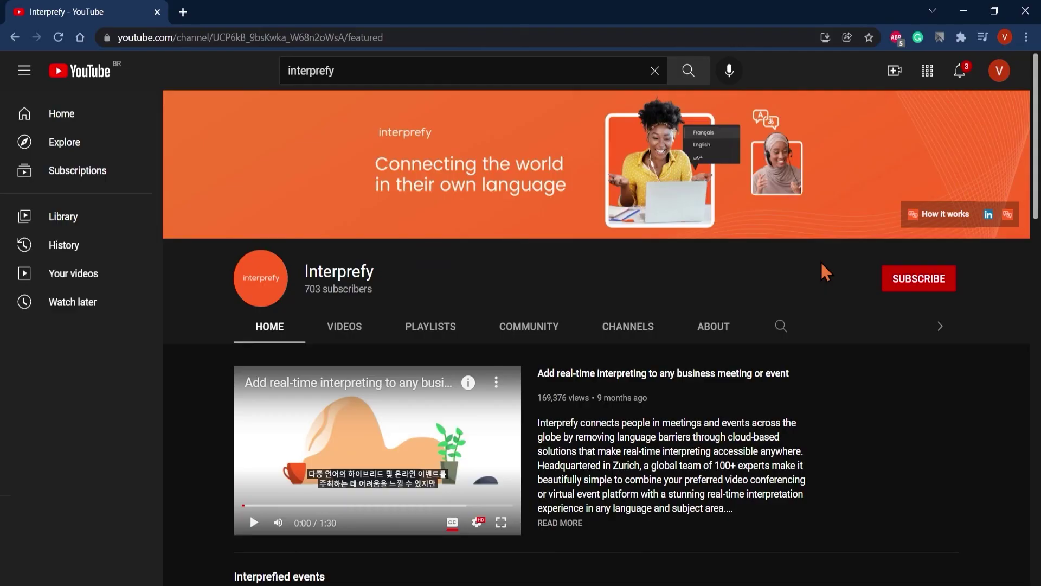
Step: Switch to YouTube and subscribe to the Interprefy channel
click(945, 279)
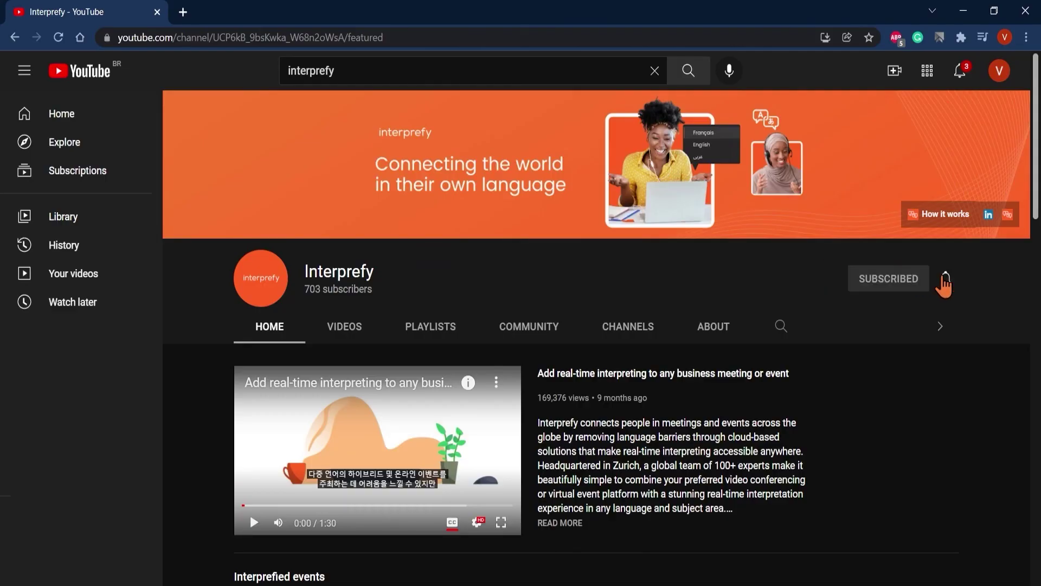